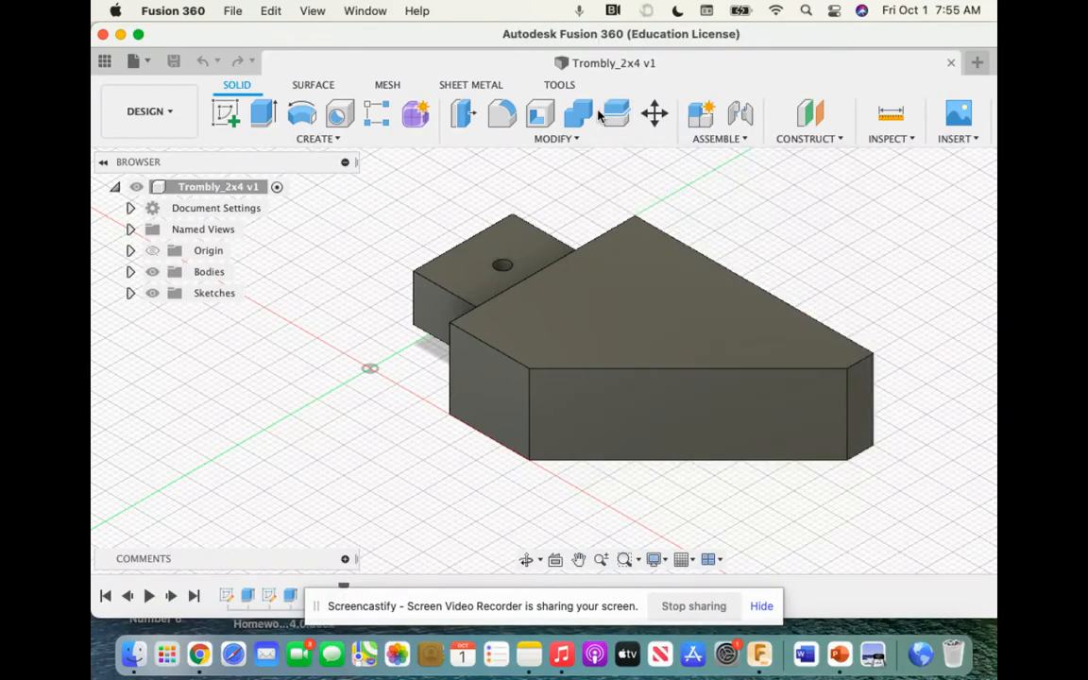
# Create a new drawing from the design with sheet size A (8.5in x 11in).
pyautogui.click(137, 62)
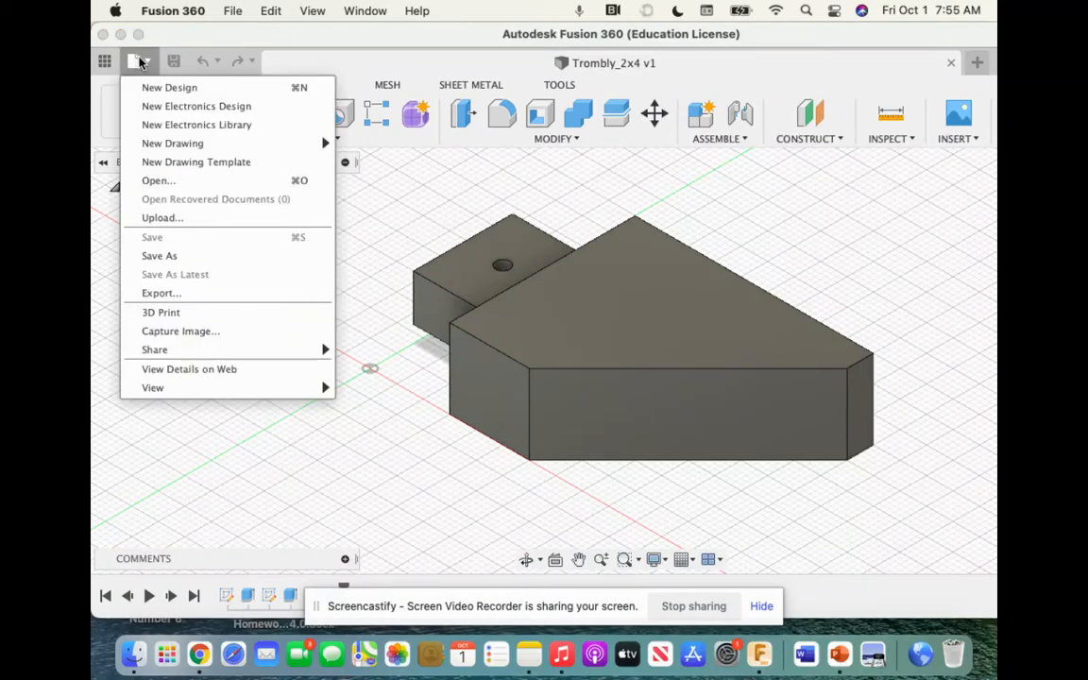
pyautogui.moveTo(168, 145)
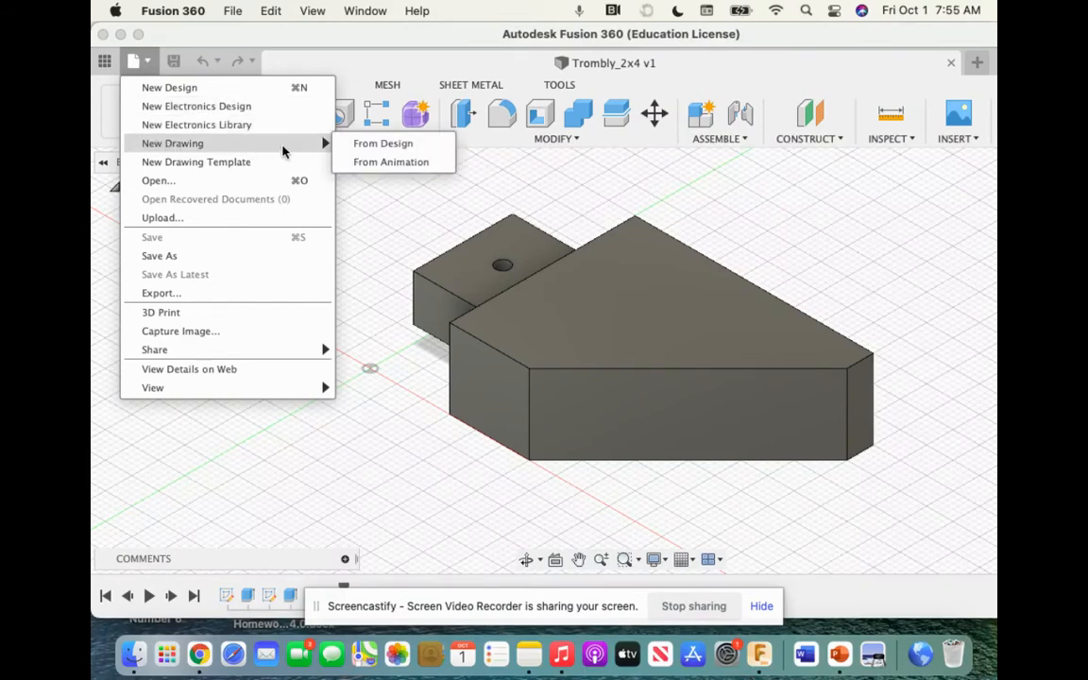
pyautogui.click(372, 144)
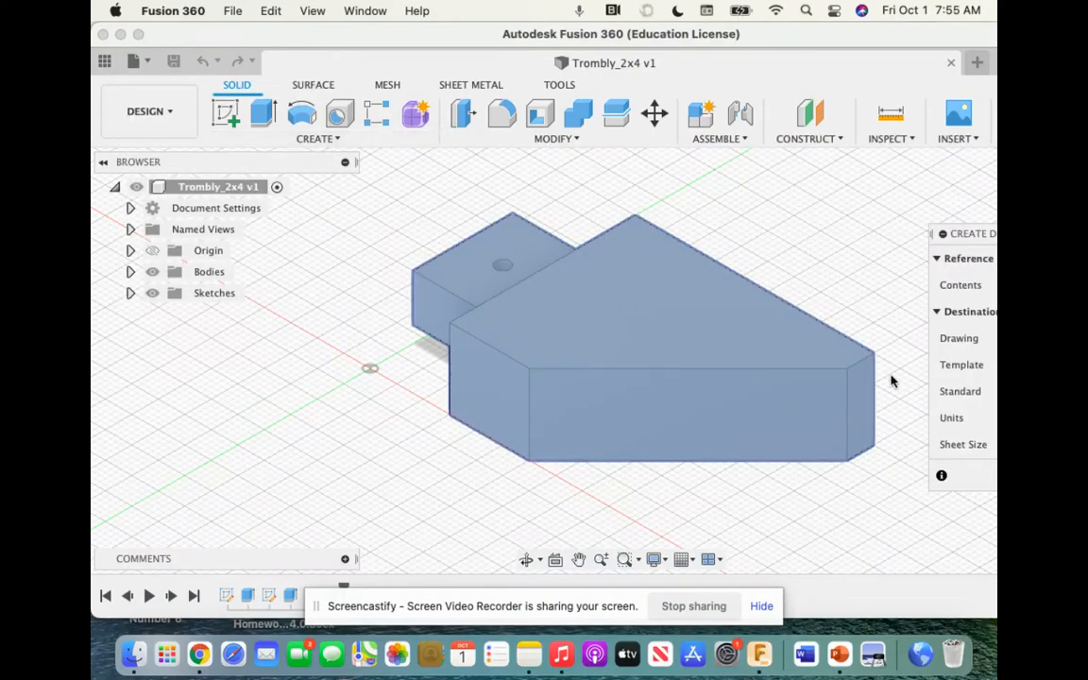
pyautogui.moveTo(865, 41); pyautogui.dragTo(753, 42)
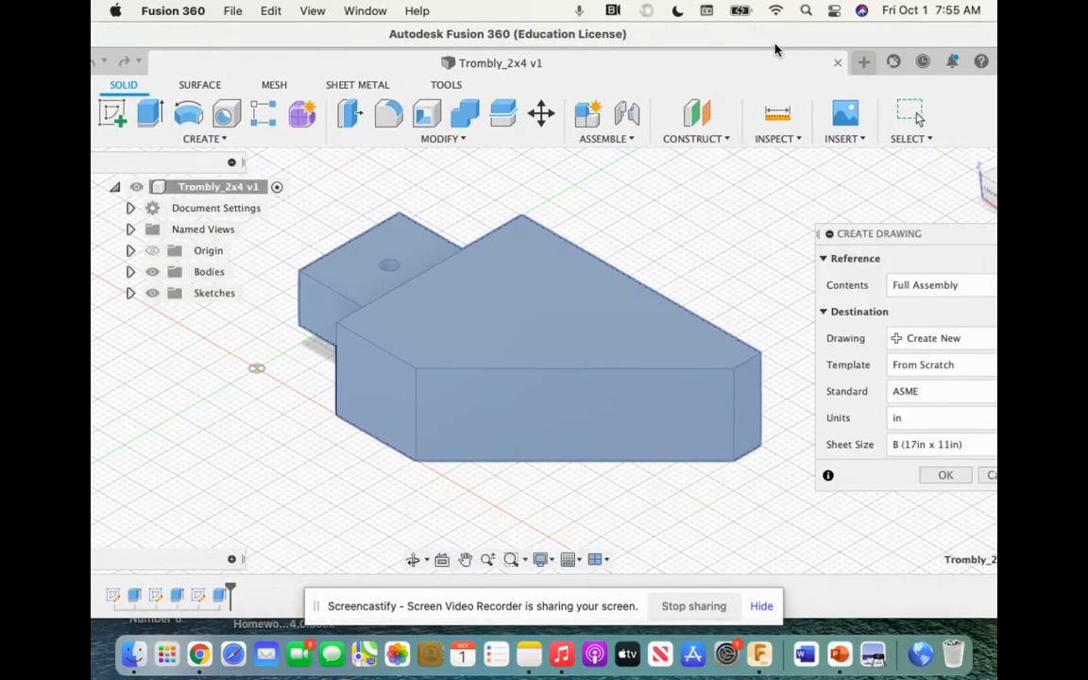
pyautogui.click(917, 449)
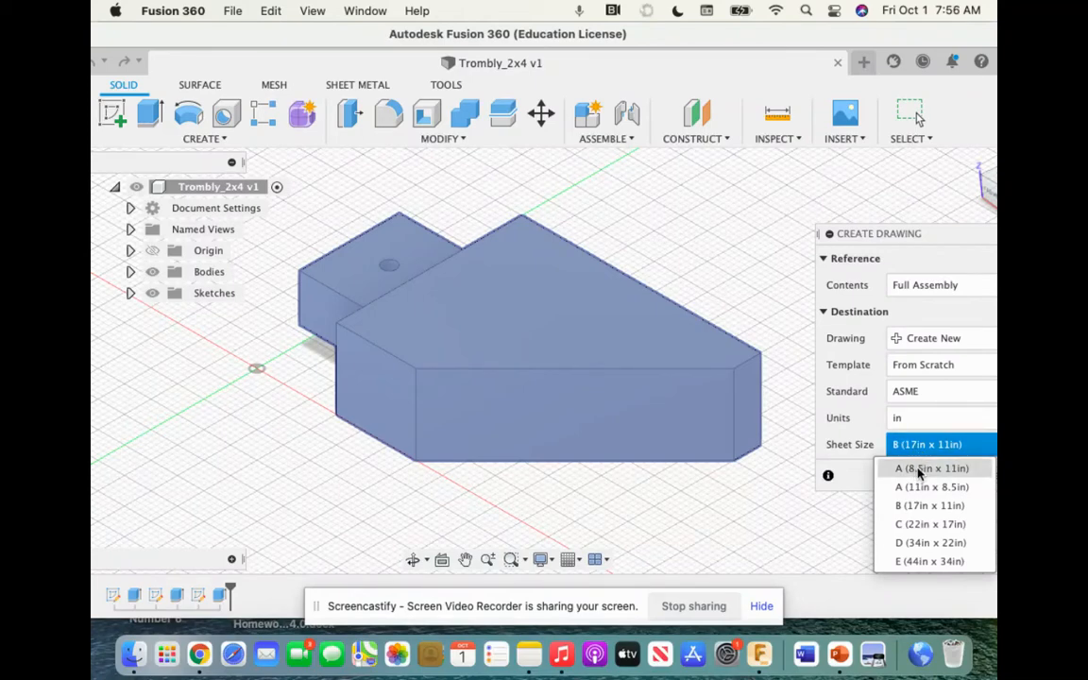
pyautogui.click(919, 473)
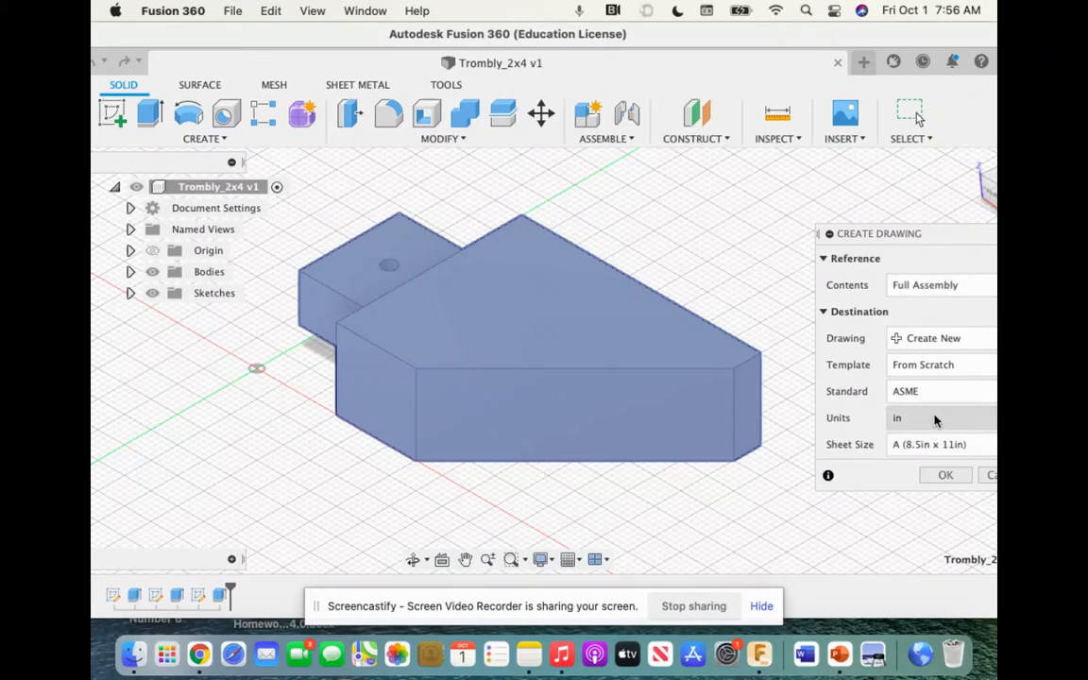
pyautogui.click(945, 476)
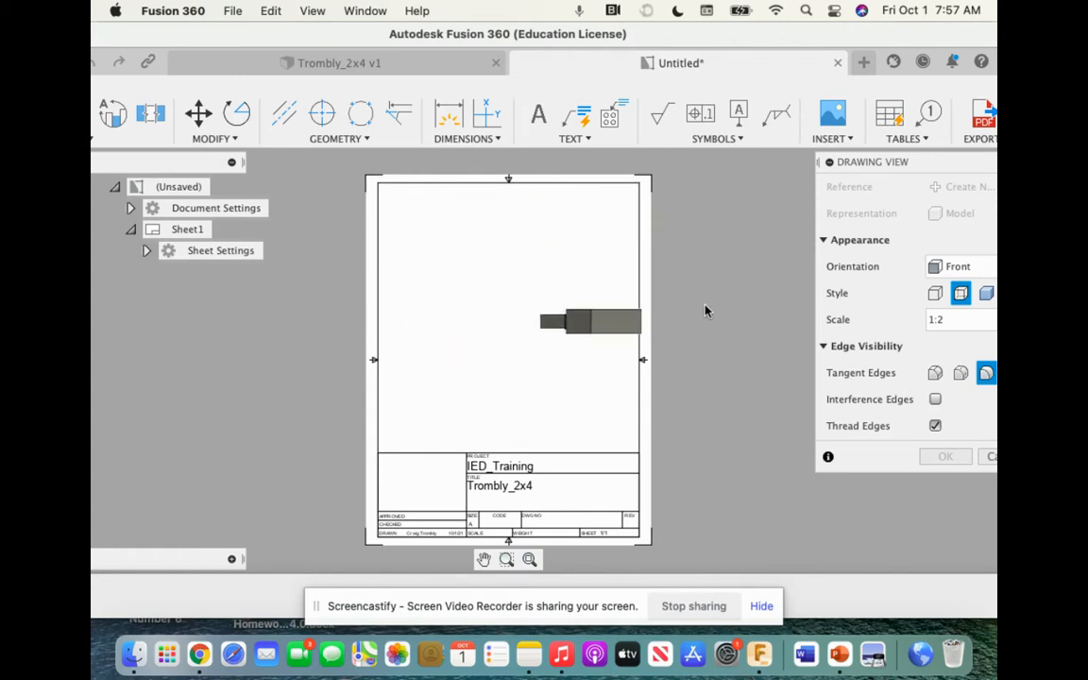
# Preview the base view in the TOP, FRONT and RIGHT orientations.
pyautogui.click(956, 269)
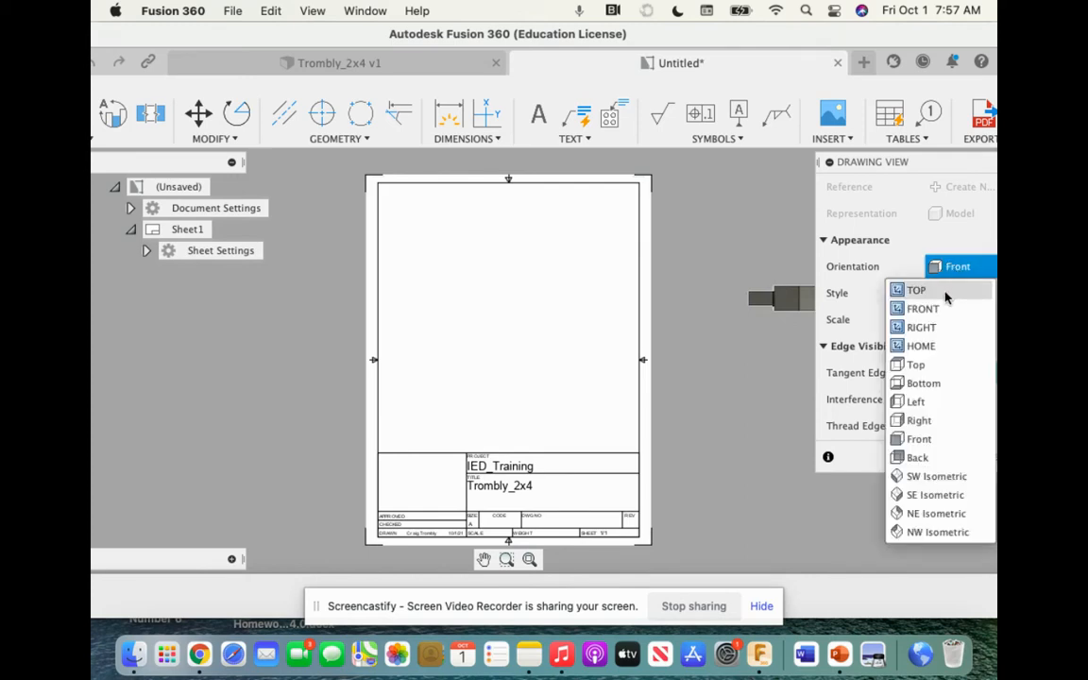
pyautogui.click(946, 295)
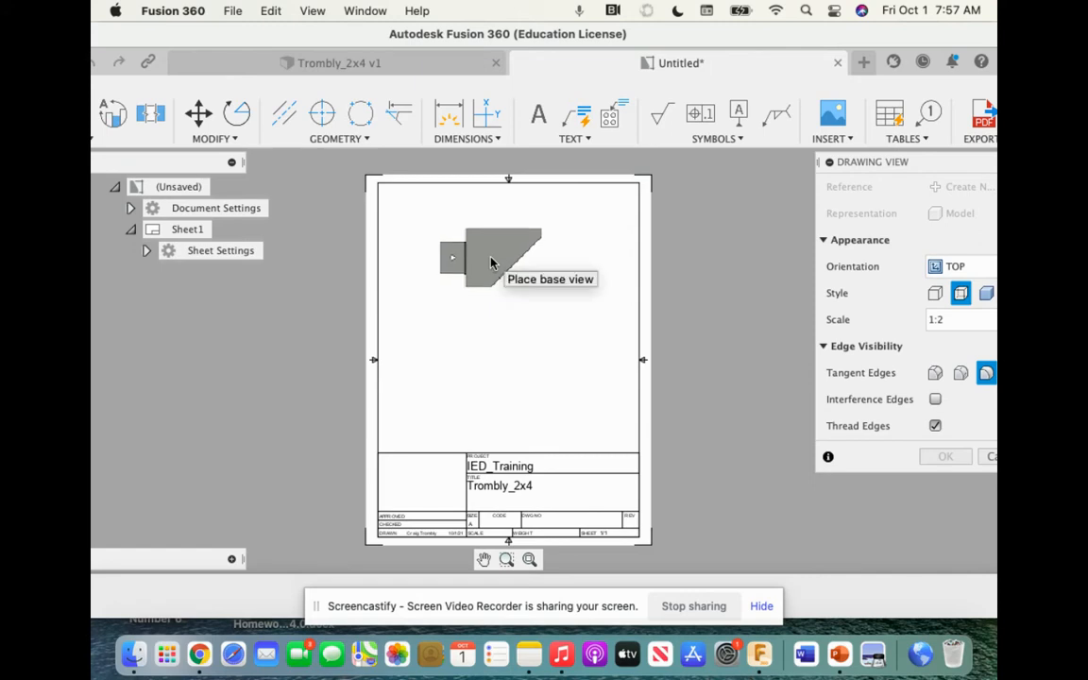
pyautogui.click(956, 266)
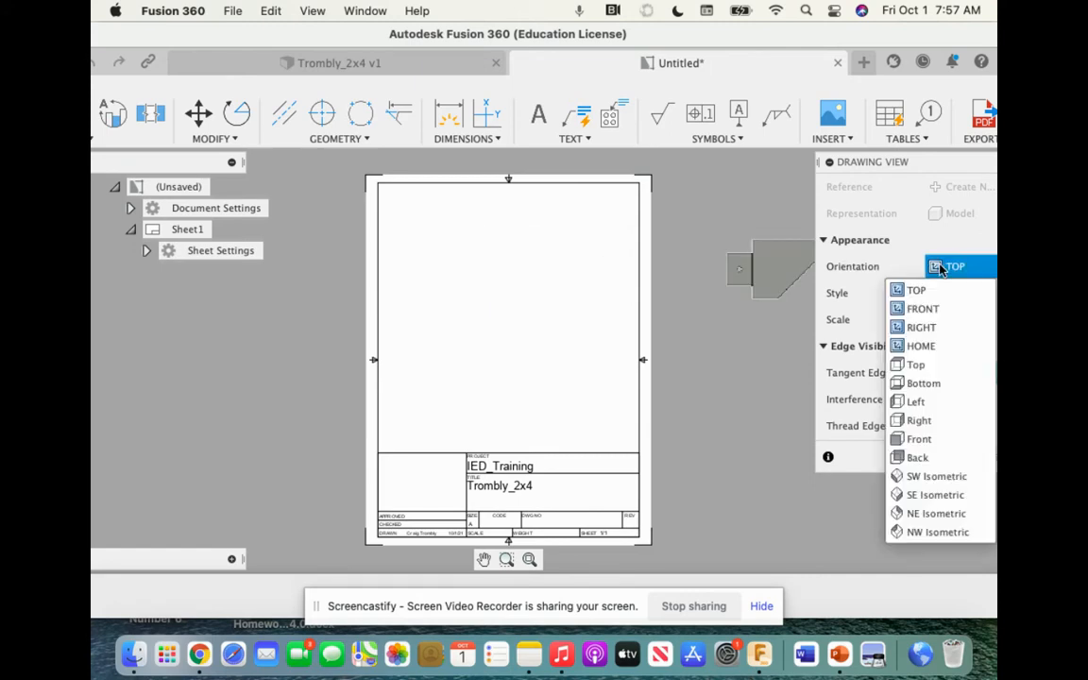
pyautogui.click(930, 308)
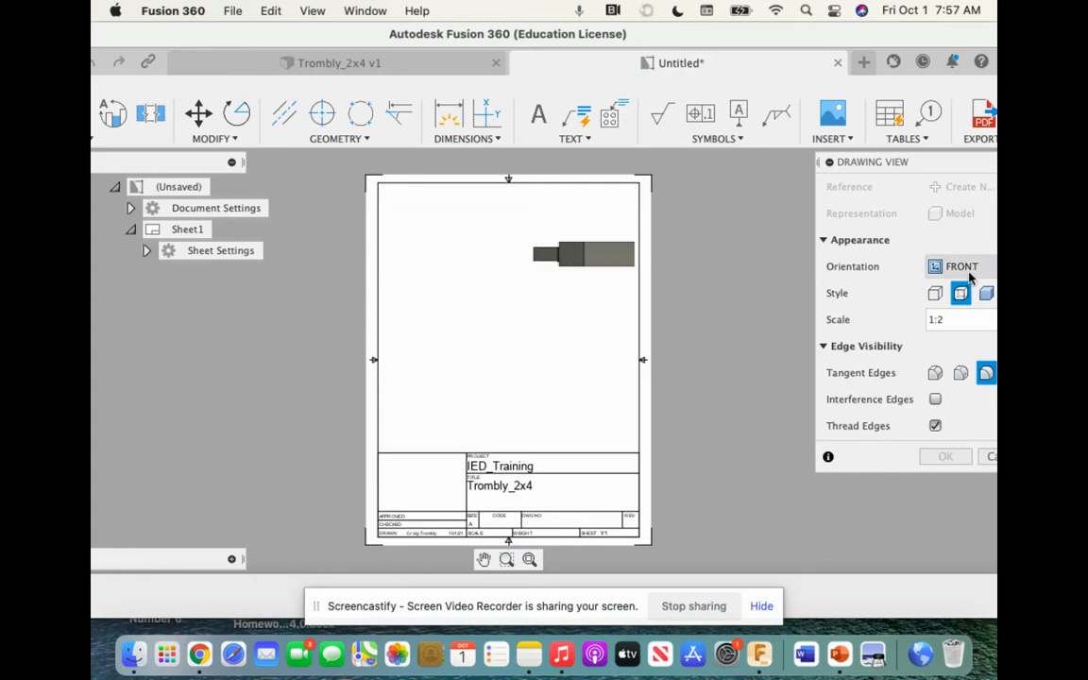
pyautogui.click(975, 270)
pyautogui.click(962, 326)
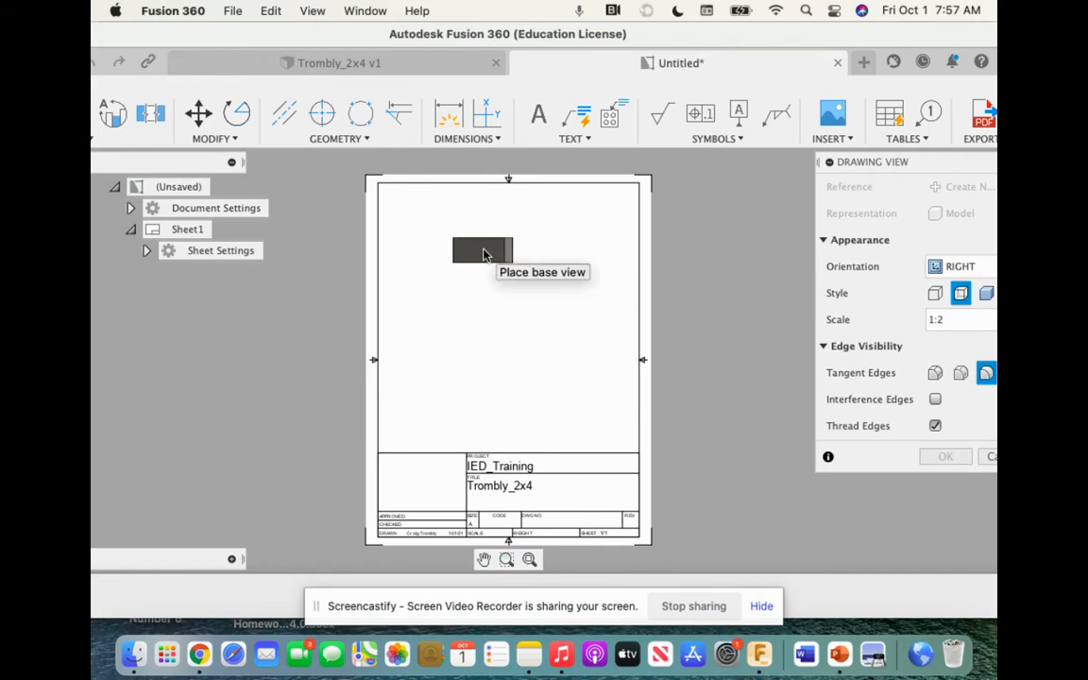
# Set the base view's orientation to TOP and place it in the upper-left area of the sheet.
pyautogui.click(940, 268)
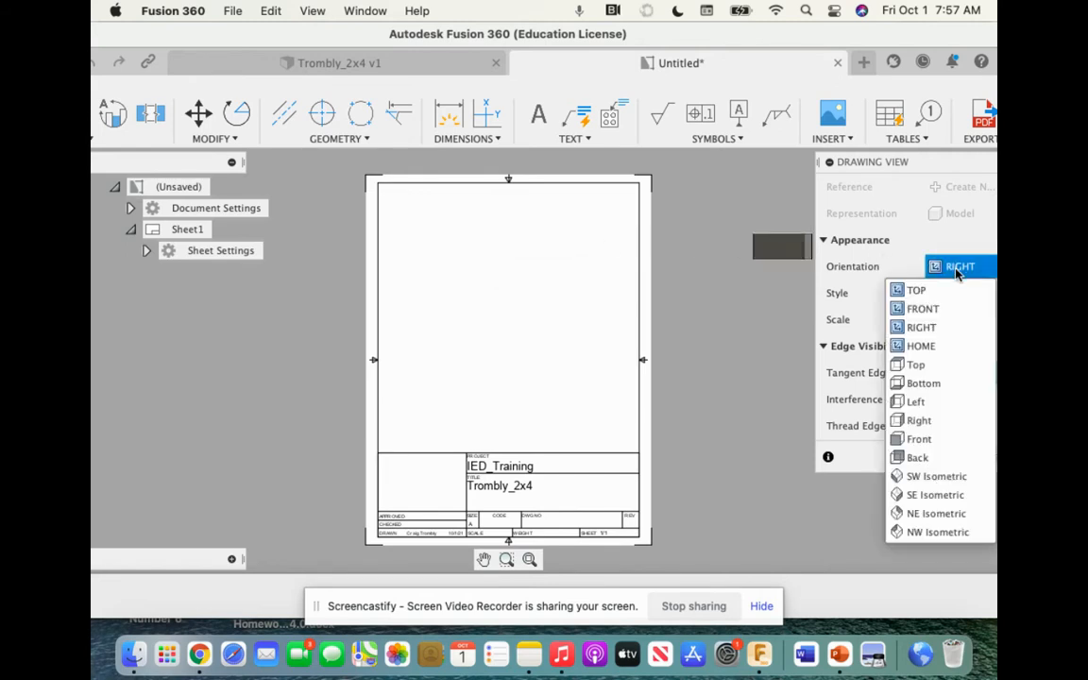
pyautogui.click(951, 295)
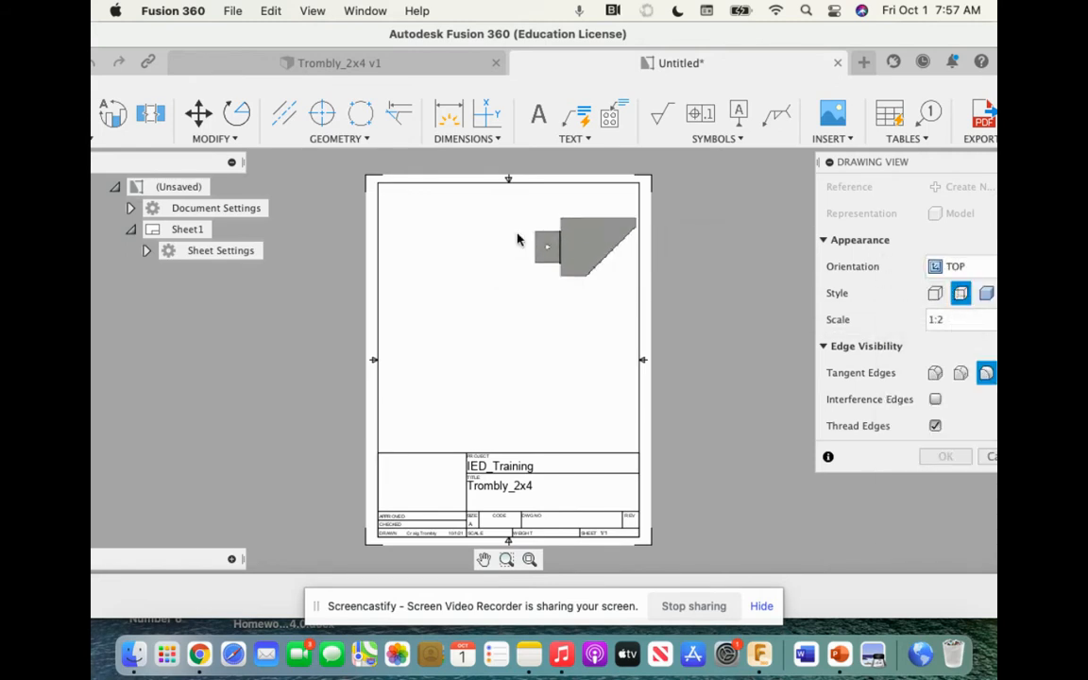
pyautogui.click(449, 242)
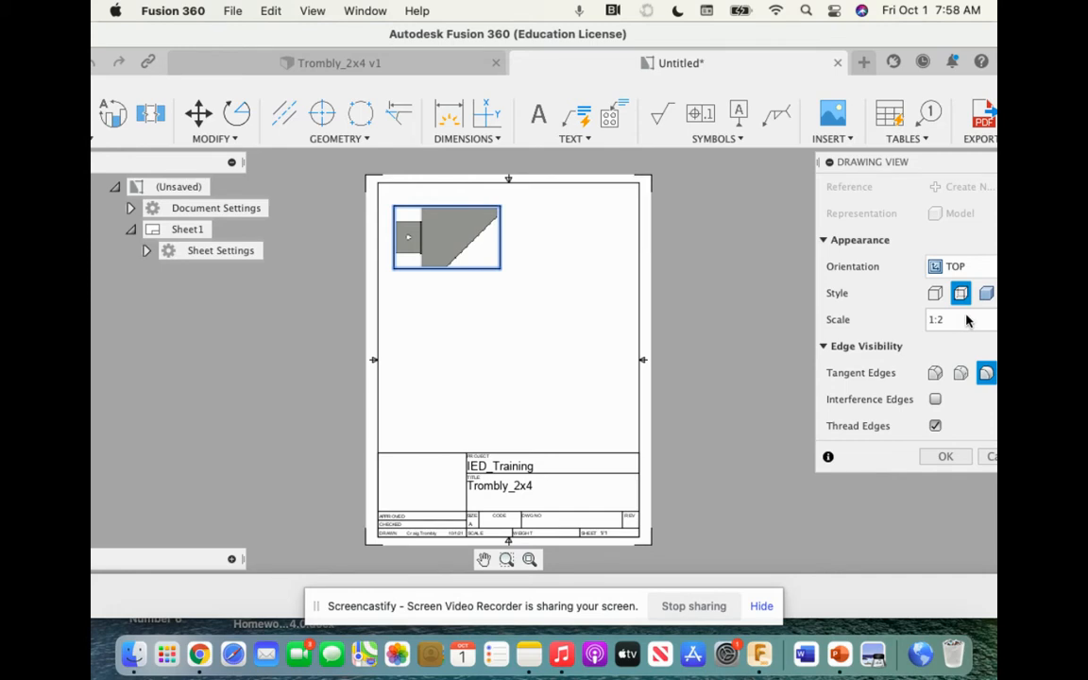
# Try scales of 1:3, 1:2 and 1:1 on the base view.
pyautogui.press('BackSpace')
pyautogui.press('BackSpace')
pyautogui.write(':3')
pyautogui.press('Return')
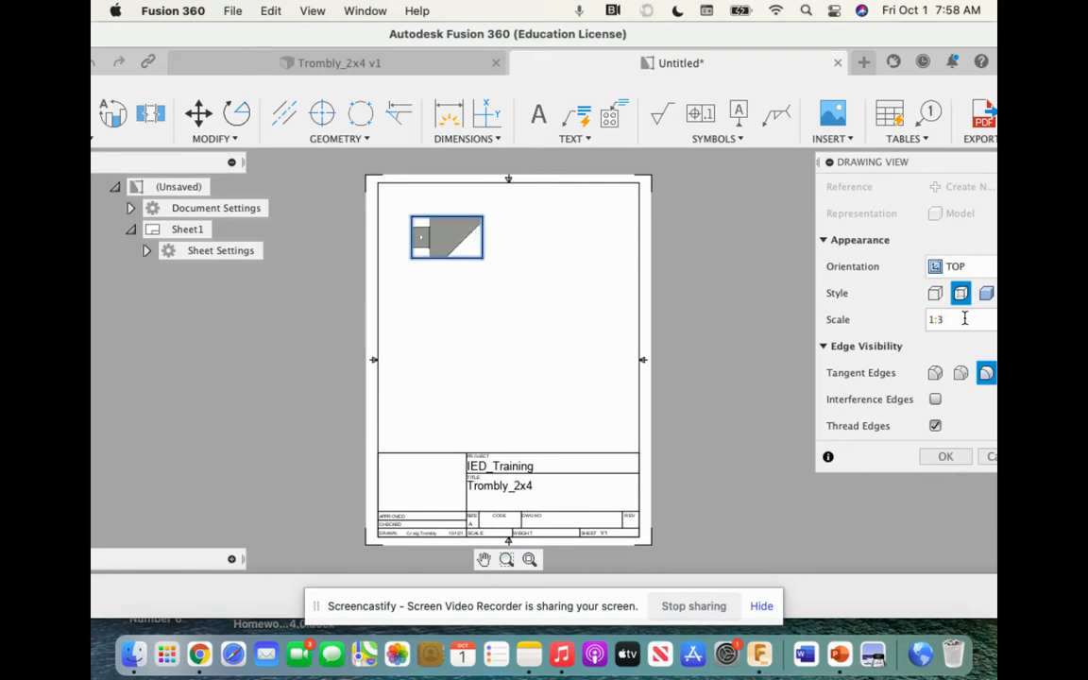
pyautogui.press('BackSpace')
pyautogui.write('2')
pyautogui.press('Return')
pyautogui.press('BackSpace')
pyautogui.write('1')
pyautogui.press('Return')
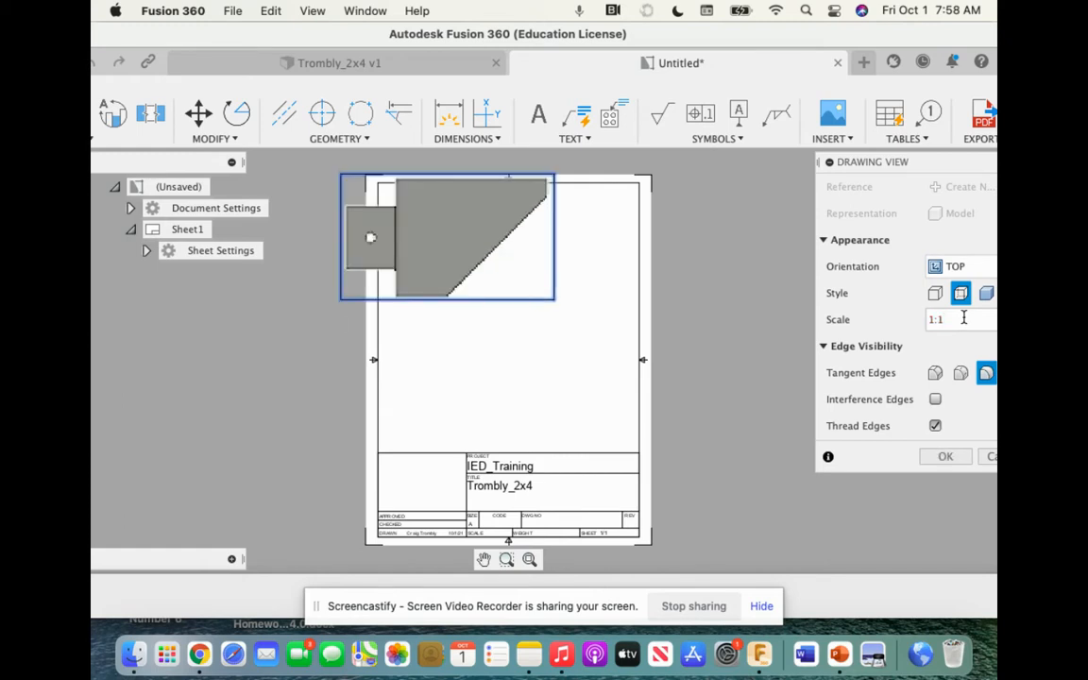
# Set the base view's scale to 1:2 and finish creating the view.
pyautogui.press('BackSpace')
pyautogui.write('2')
pyautogui.press('Return')
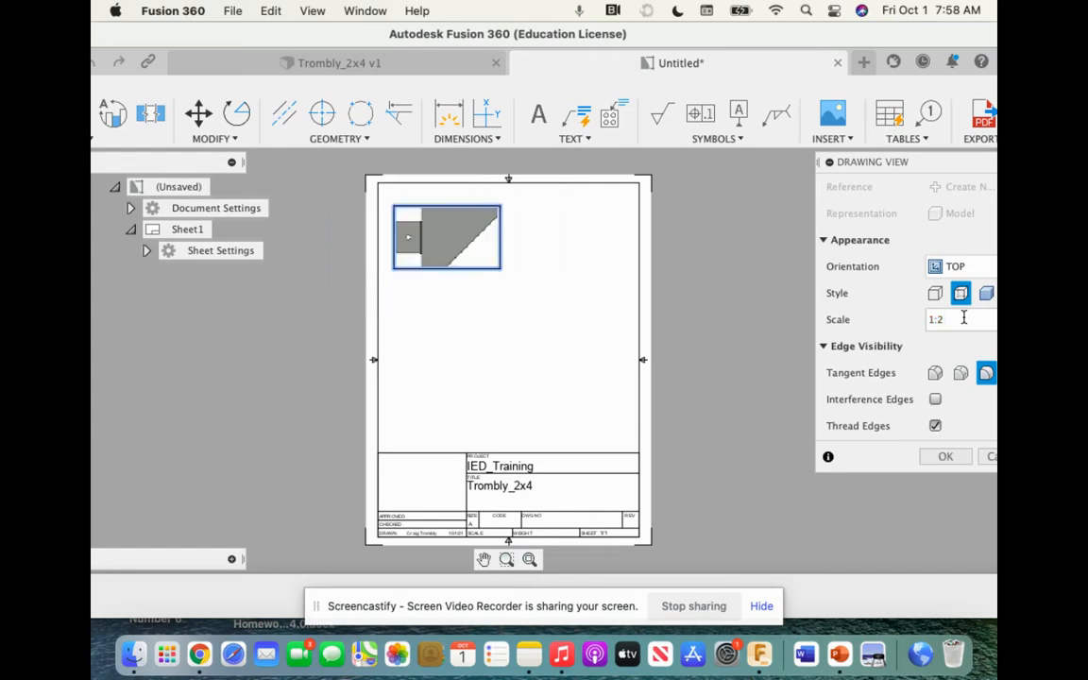
pyautogui.click(964, 318)
pyautogui.click(948, 457)
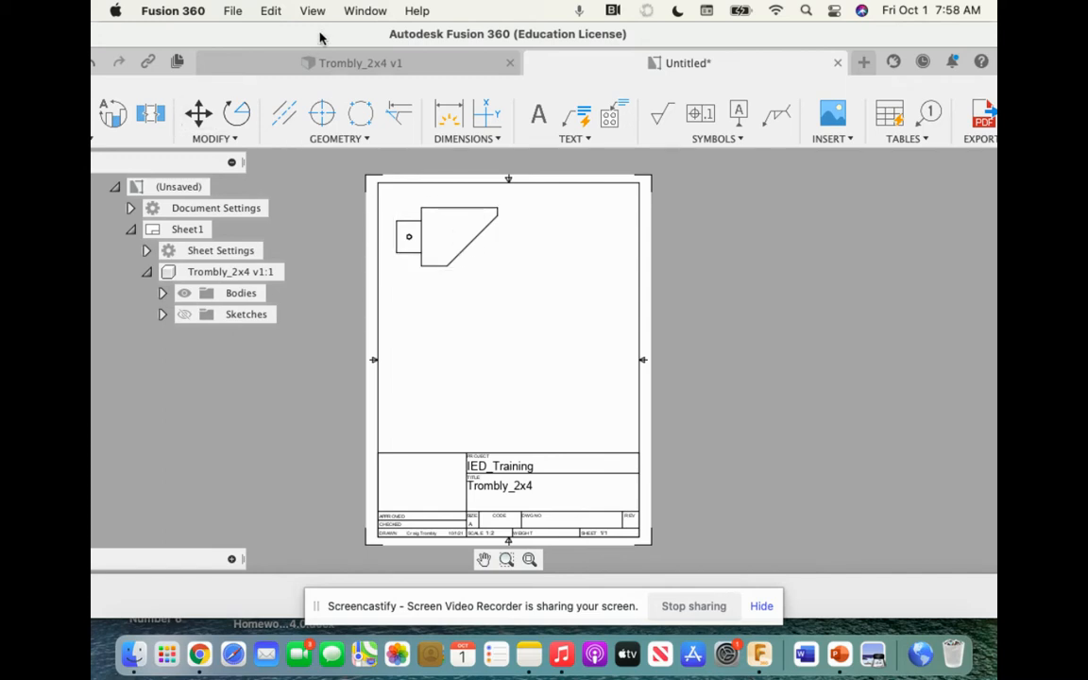
# Project a front view below the top view and a side view to its right, near the sheet's right border.
pyautogui.moveTo(322, 39); pyautogui.dragTo(450, 33)
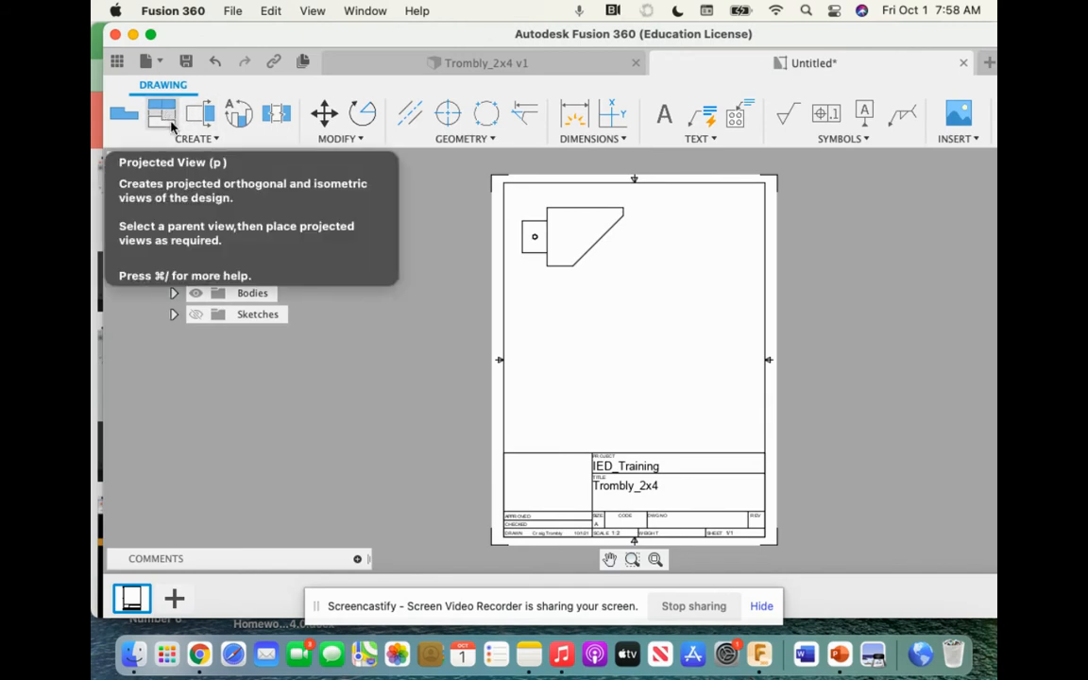
pyautogui.click(154, 103)
pyautogui.click(162, 114)
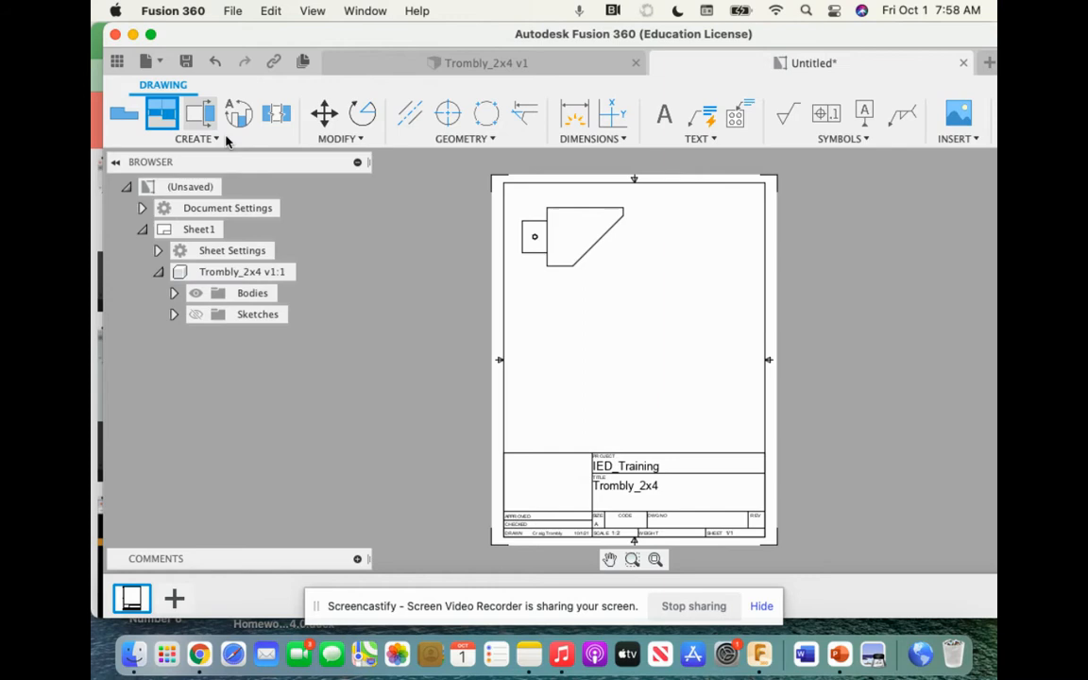
pyautogui.click(575, 229)
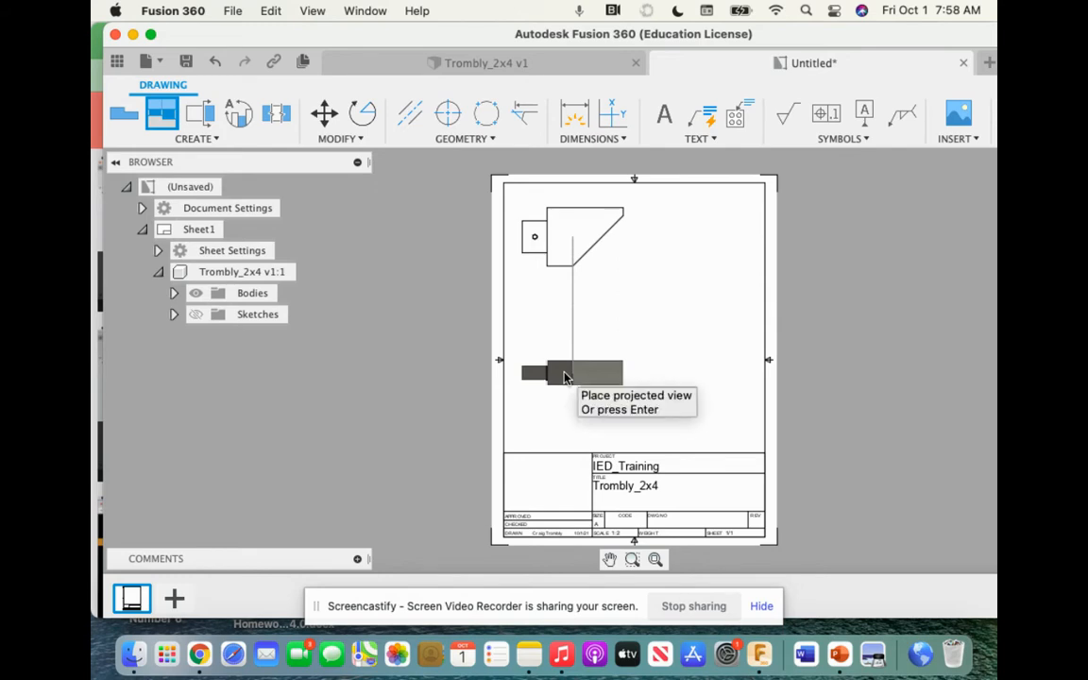
pyautogui.click(565, 377)
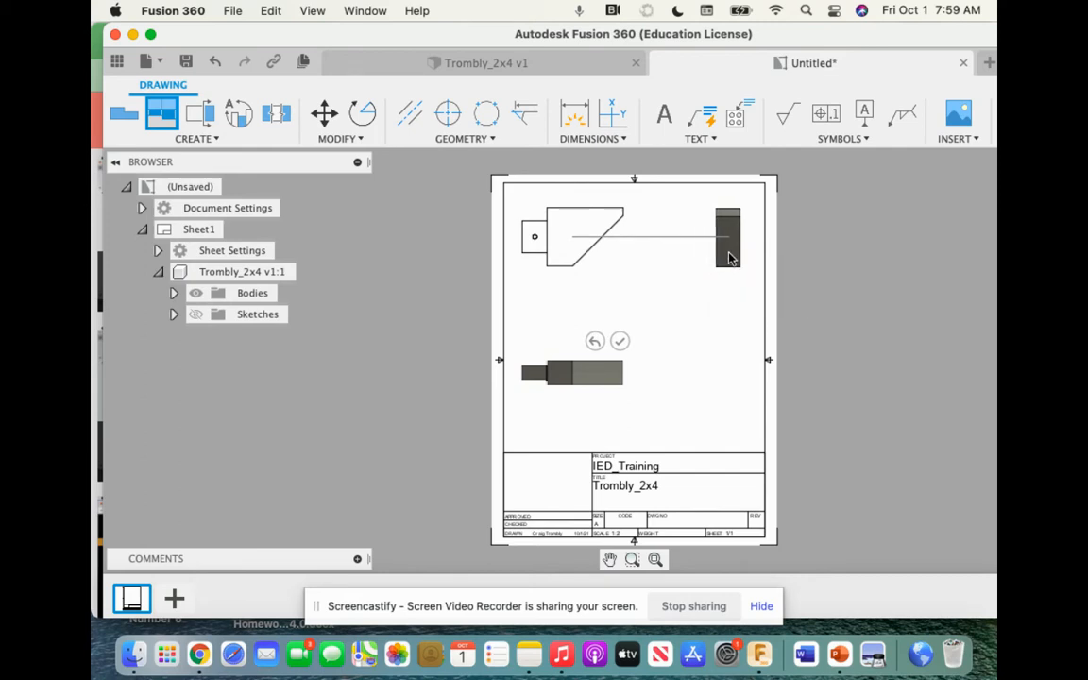
pyautogui.click(723, 283)
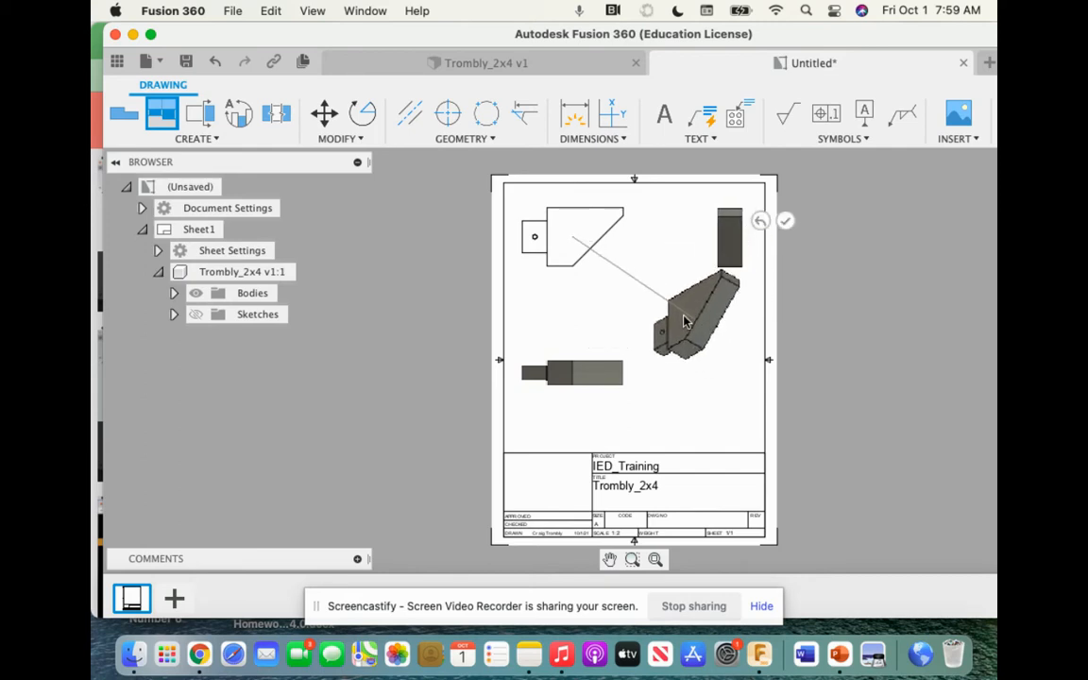
# Project two isometric views, one mid-sheet and one in the lower-right area, and delete the mid-sheet one.
pyautogui.click(649, 302)
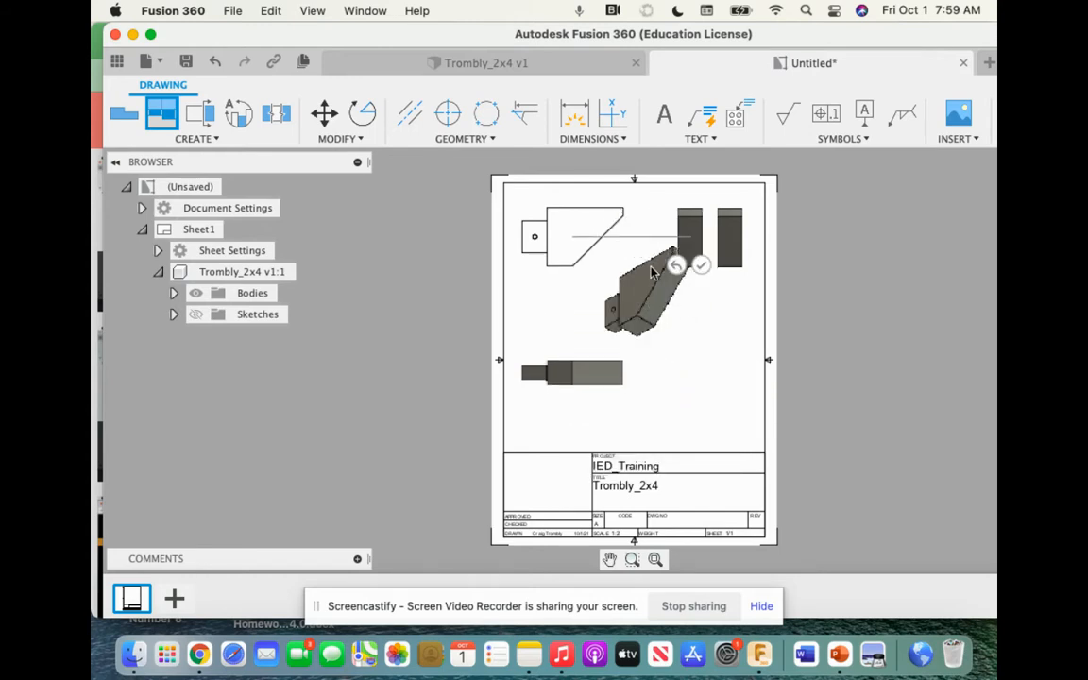
pyautogui.click(705, 373)
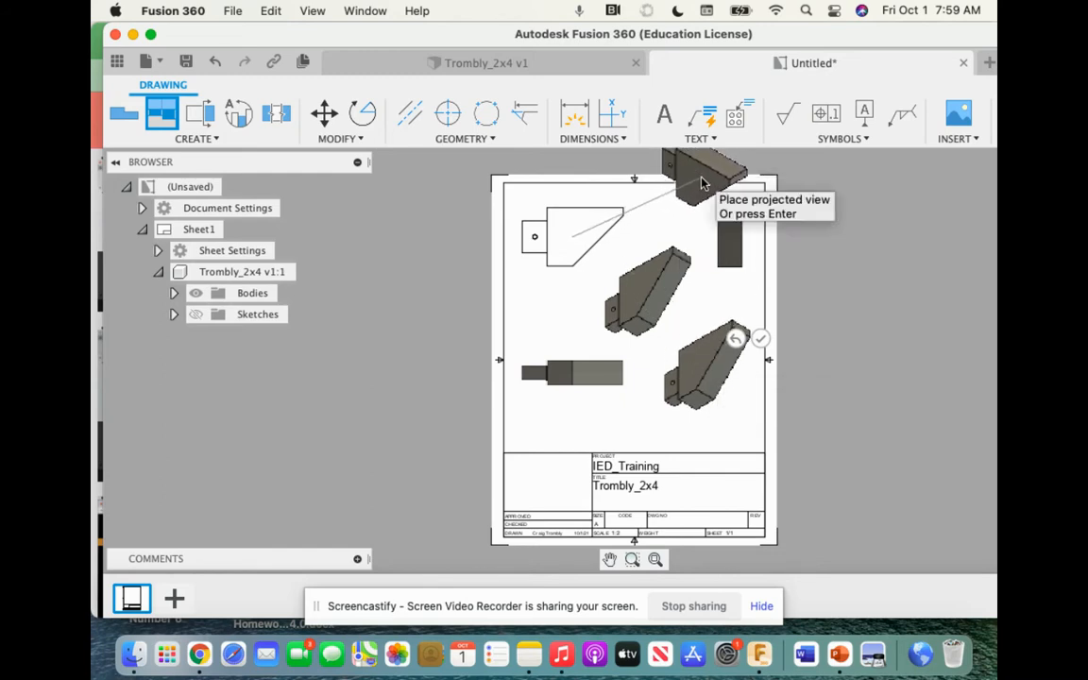
pyautogui.press('Return')
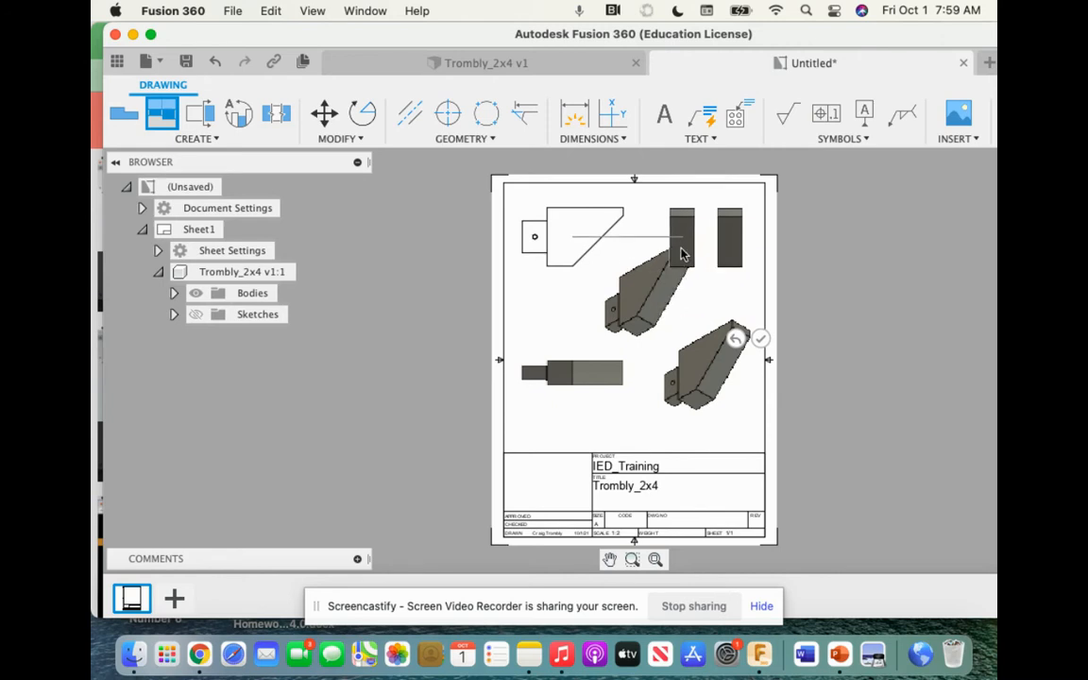
pyautogui.click(659, 295)
pyautogui.press('Delete')
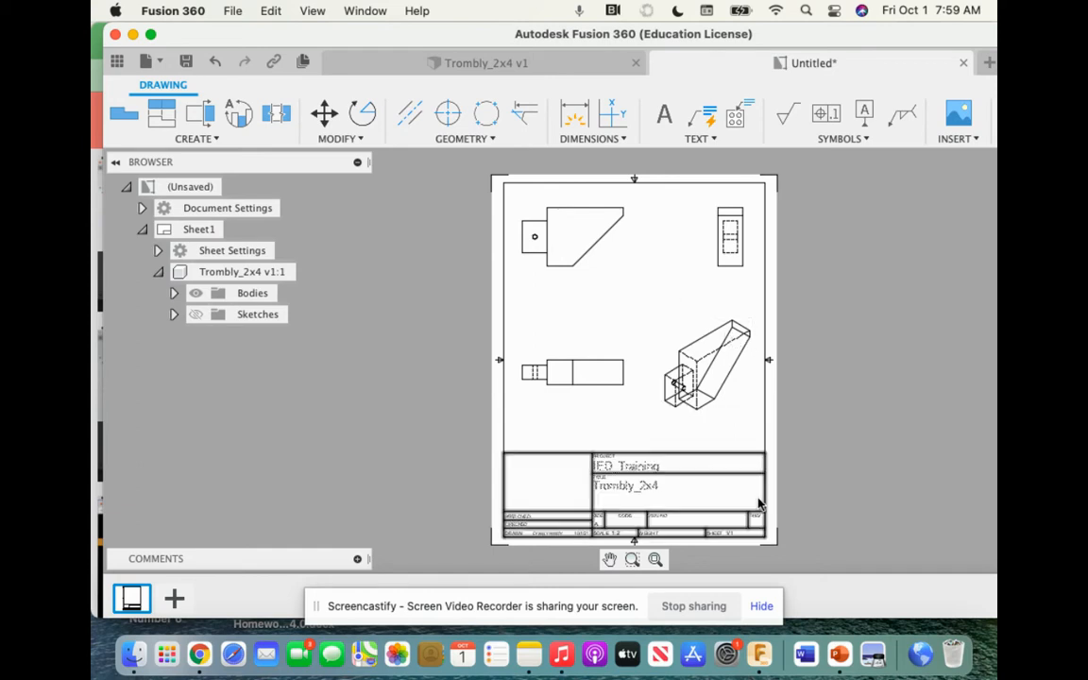
# Dimension the length of the large block's upper edge in the top view, placing the dimension above it.
pyautogui.scroll(2, 756, 369)
pyautogui.scroll(2, 756, 368)
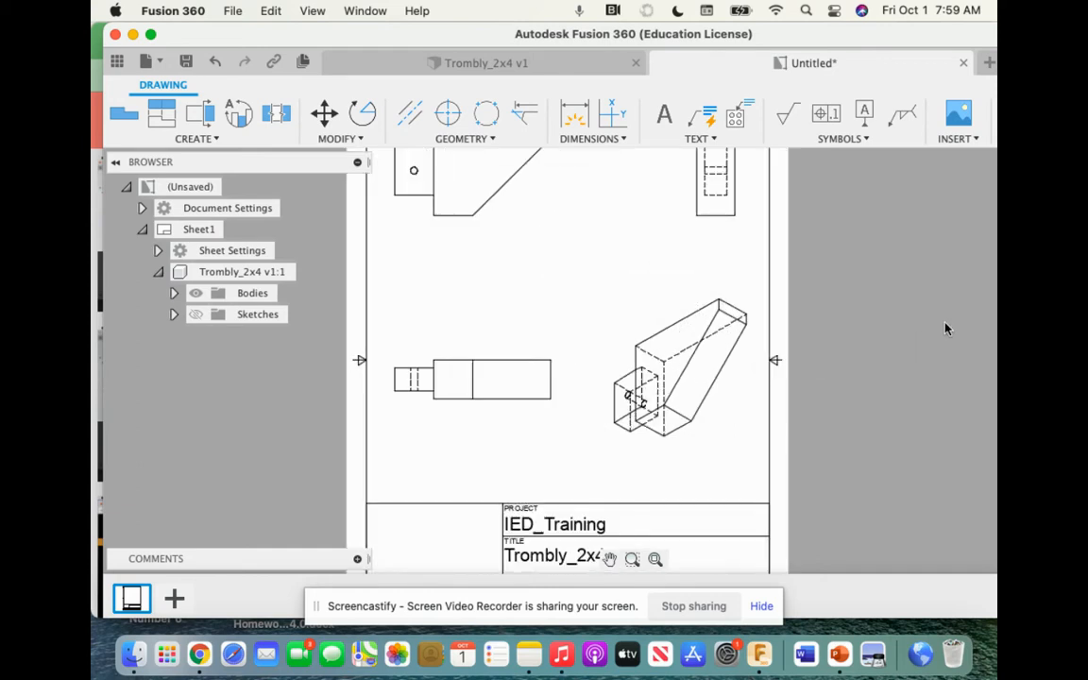
pyautogui.scroll(2, 940, 326)
pyautogui.scroll(-1, 824, 300)
pyautogui.moveTo(833, 279); pyautogui.dragTo(863, 346, button='middle')
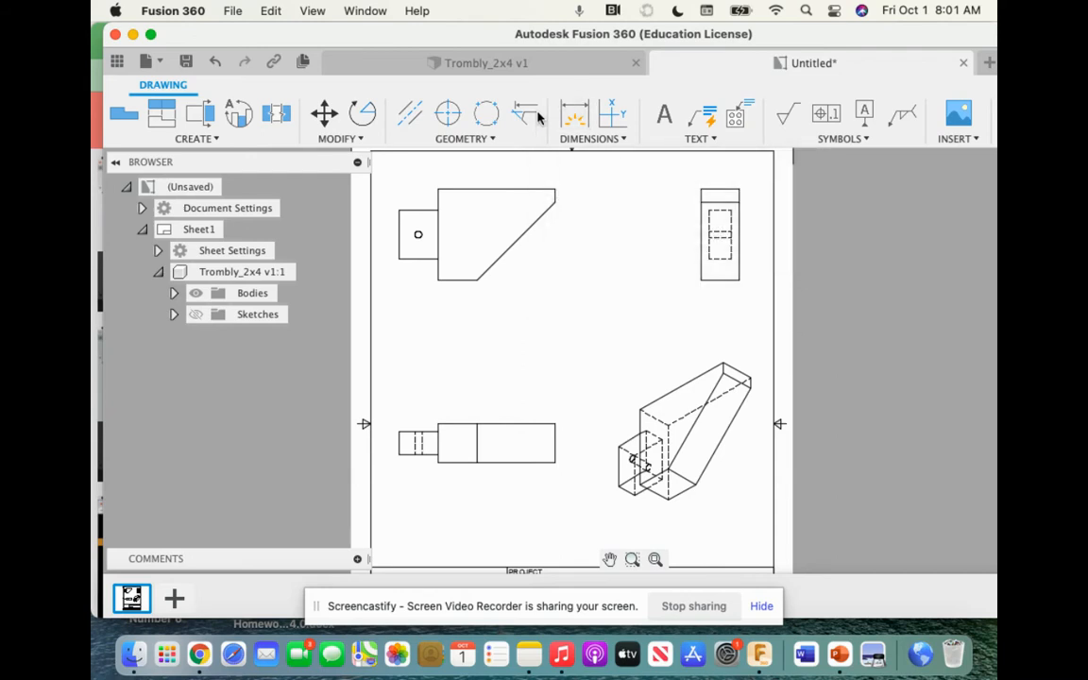
pyautogui.click(574, 114)
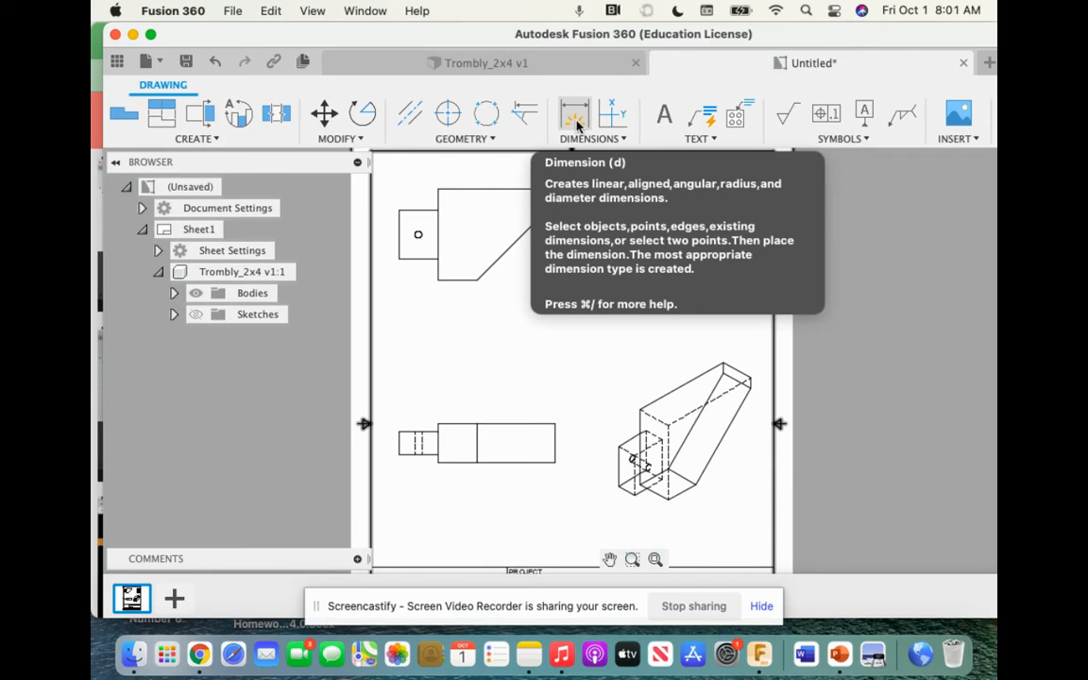
pyautogui.click(576, 124)
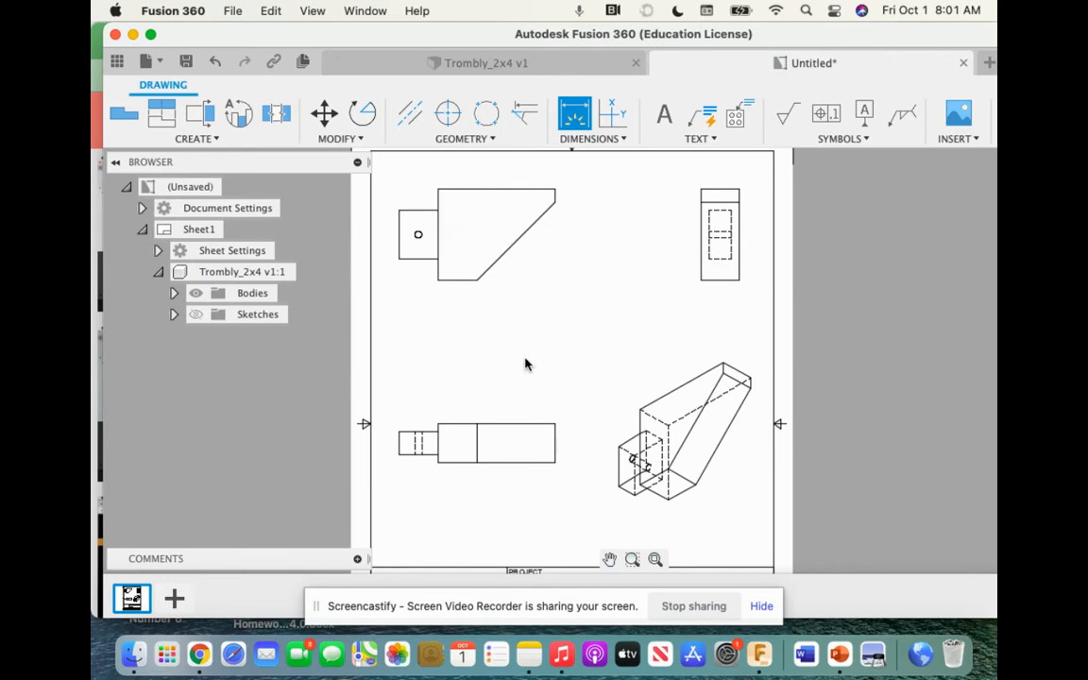
pyautogui.click(418, 209)
pyautogui.click(491, 194)
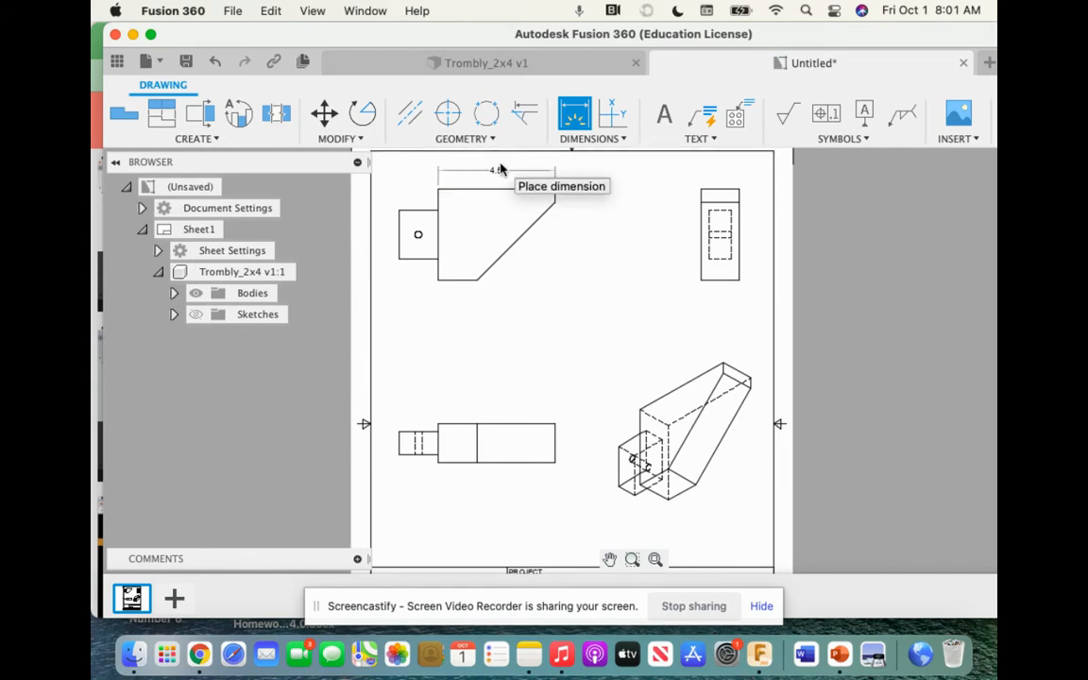
pyautogui.click(502, 169)
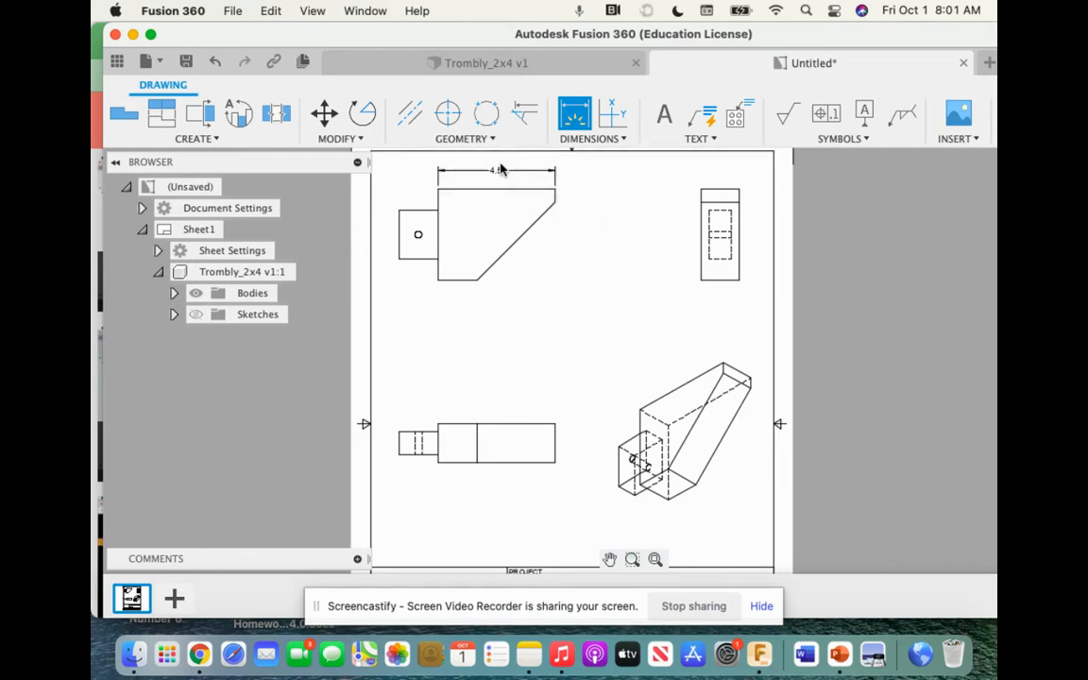
# Dimension the tab's length and height in the top view, placing the length above the tab and the height beside its outer end.
pyautogui.click(416, 213)
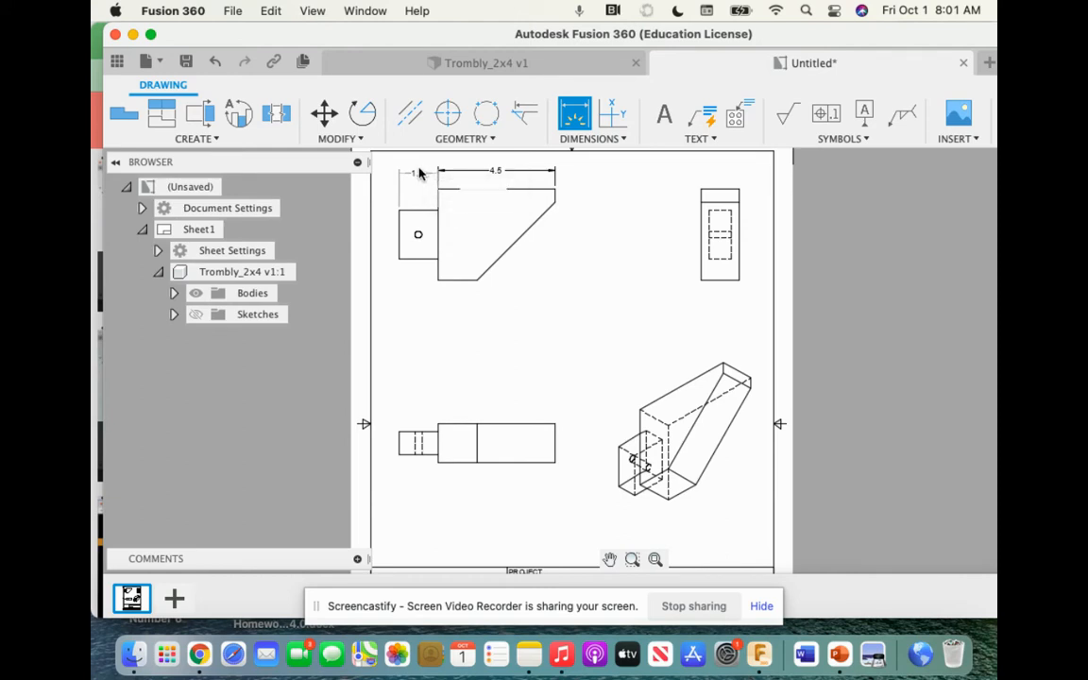
pyautogui.click(421, 174)
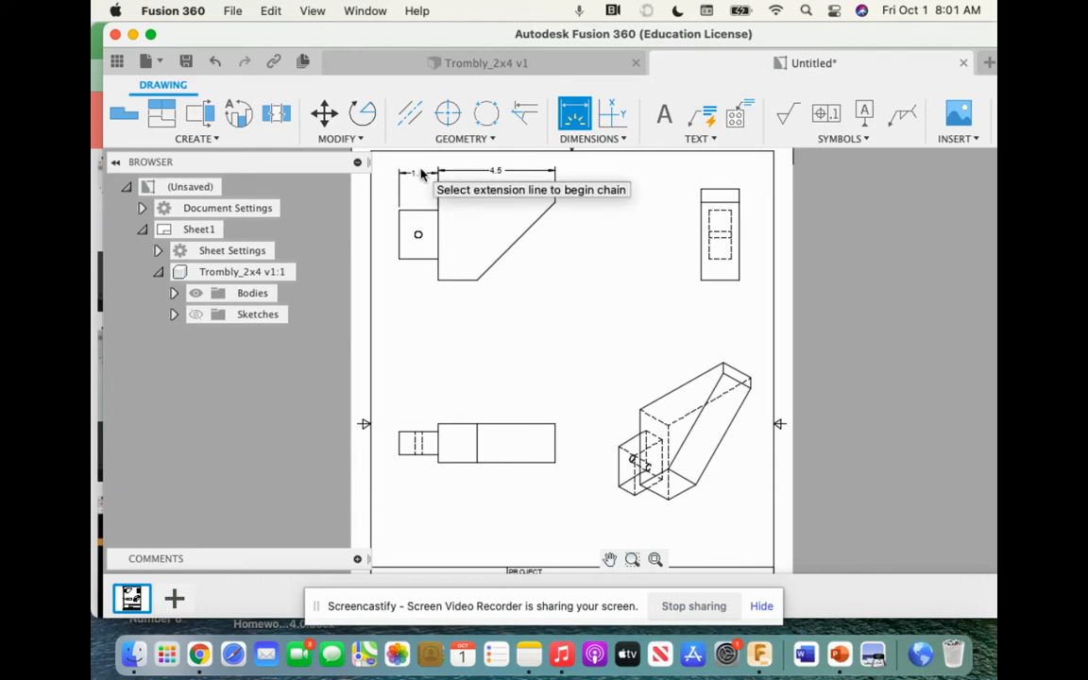
pyautogui.click(400, 238)
pyautogui.click(385, 234)
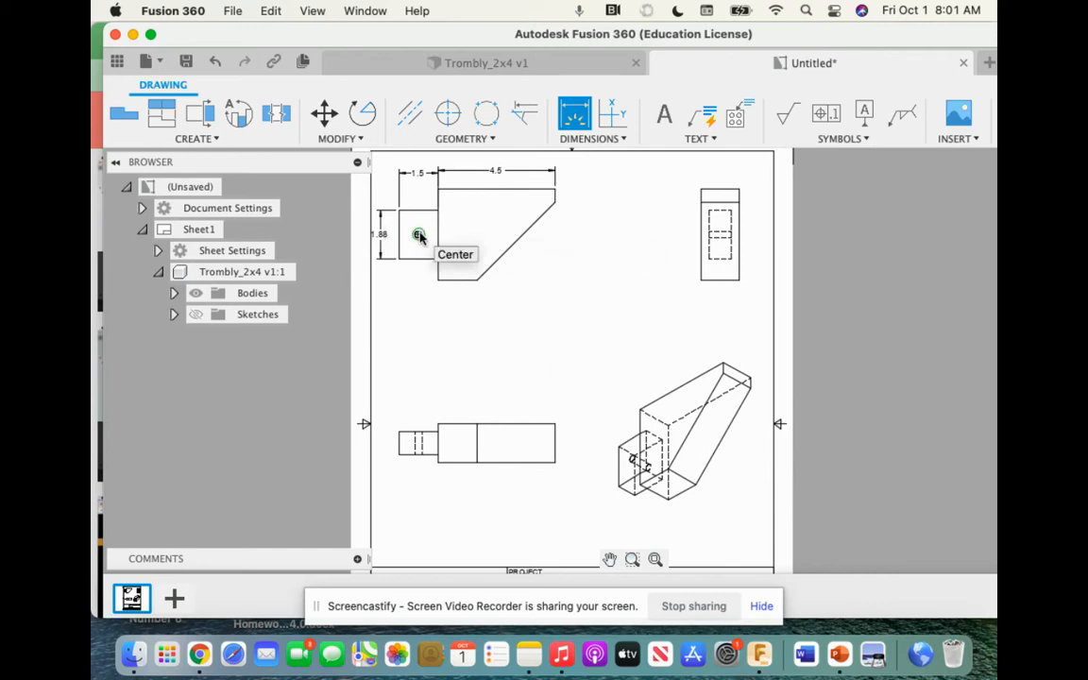
# Dimension the hole centre's vertical distance from the tab's lower edge and its horizontal distance from the tab's outer end in the top view.
pyautogui.click(420, 236)
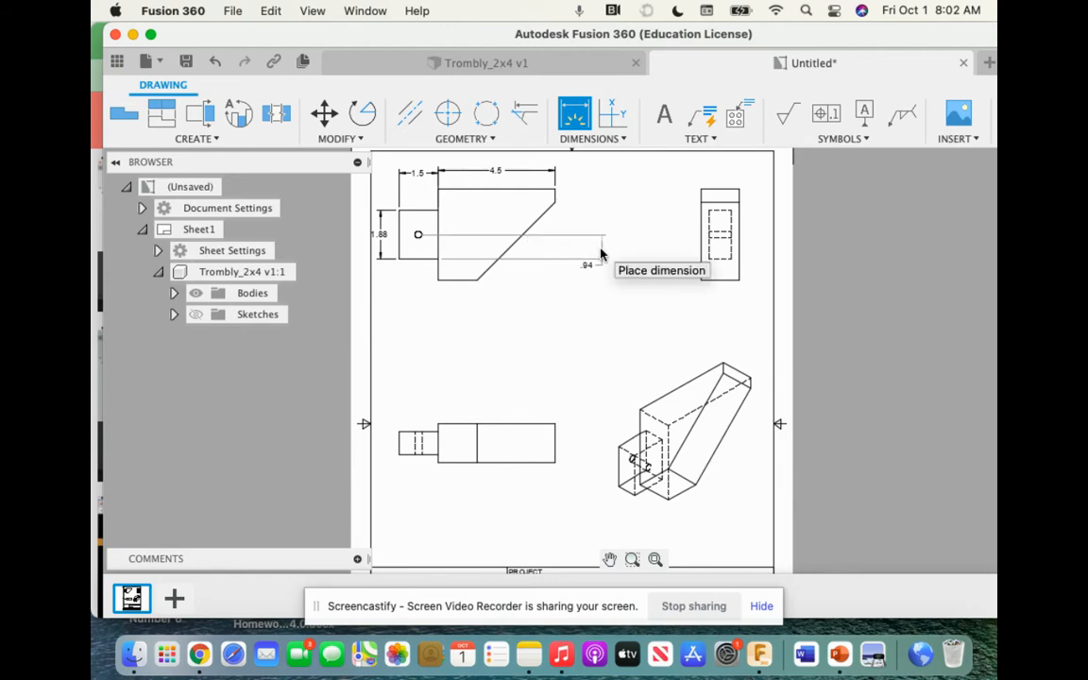
pyautogui.click(602, 254)
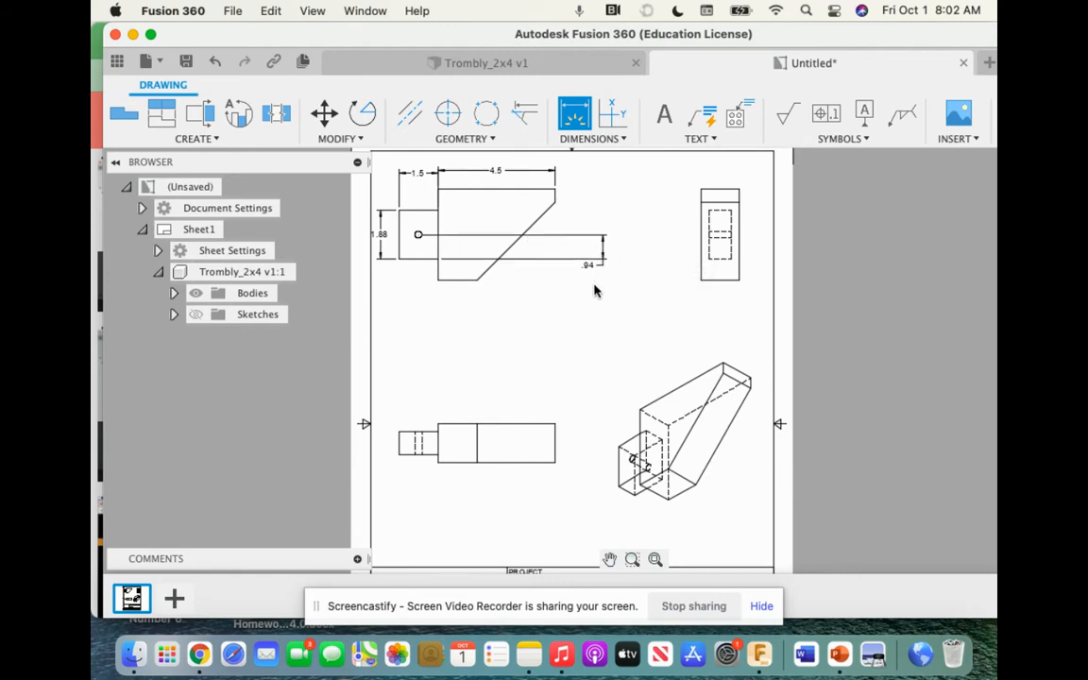
pyautogui.click(418, 235)
pyautogui.click(420, 234)
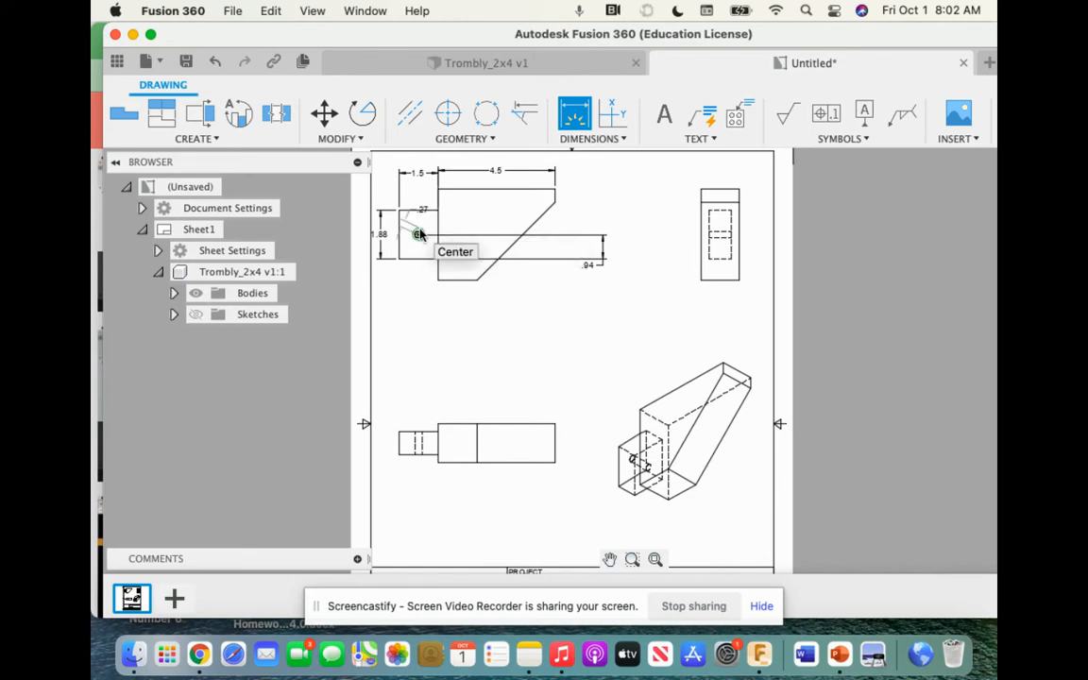
pyautogui.click(421, 234)
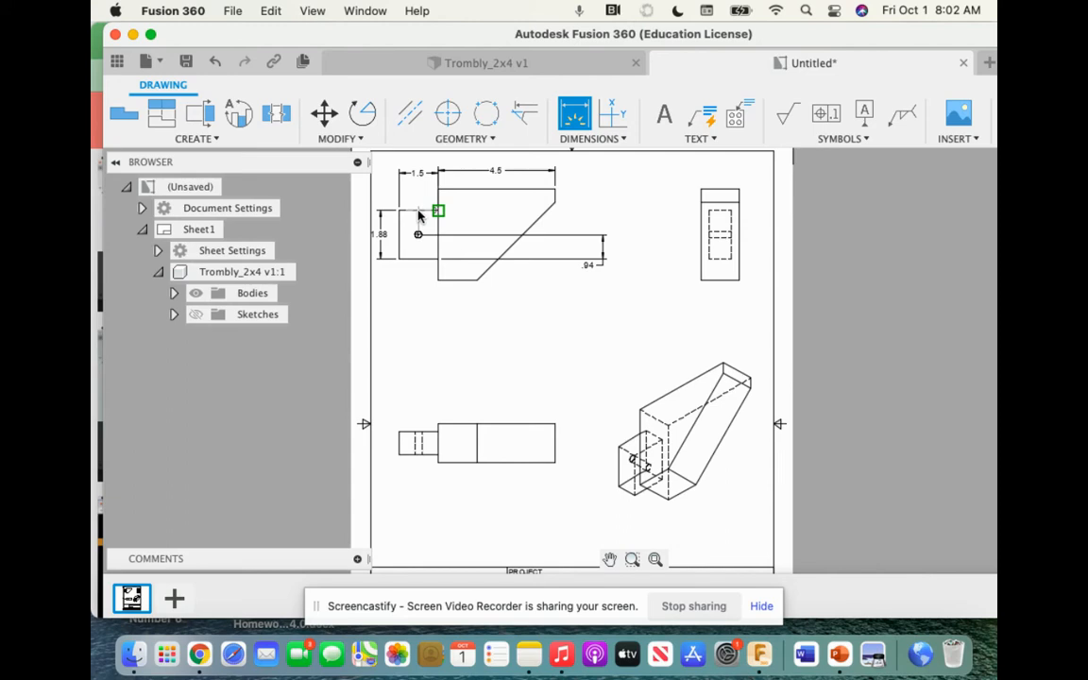
pyautogui.click(419, 215)
pyautogui.click(419, 235)
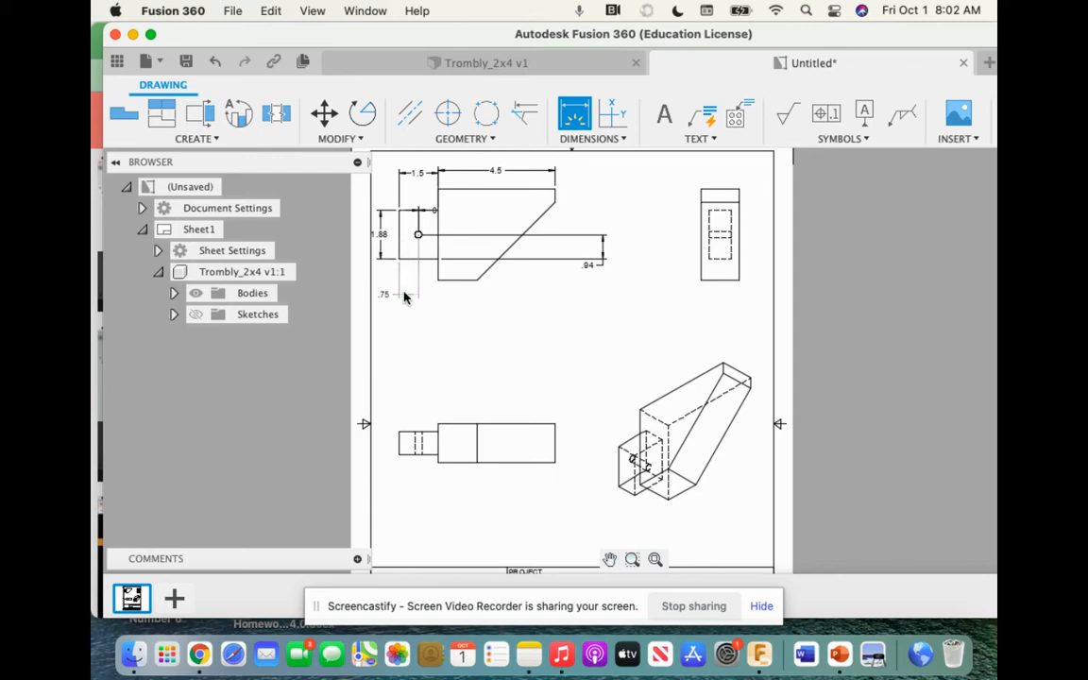
pyautogui.click(406, 298)
# Dimension the hole's diameter in the top view and the length of the large block's lower edge, placing the length below the edge.
pyautogui.scroll(5, 408, 299)
pyautogui.moveTo(468, 261); pyautogui.dragTo(476, 450, button='middle')
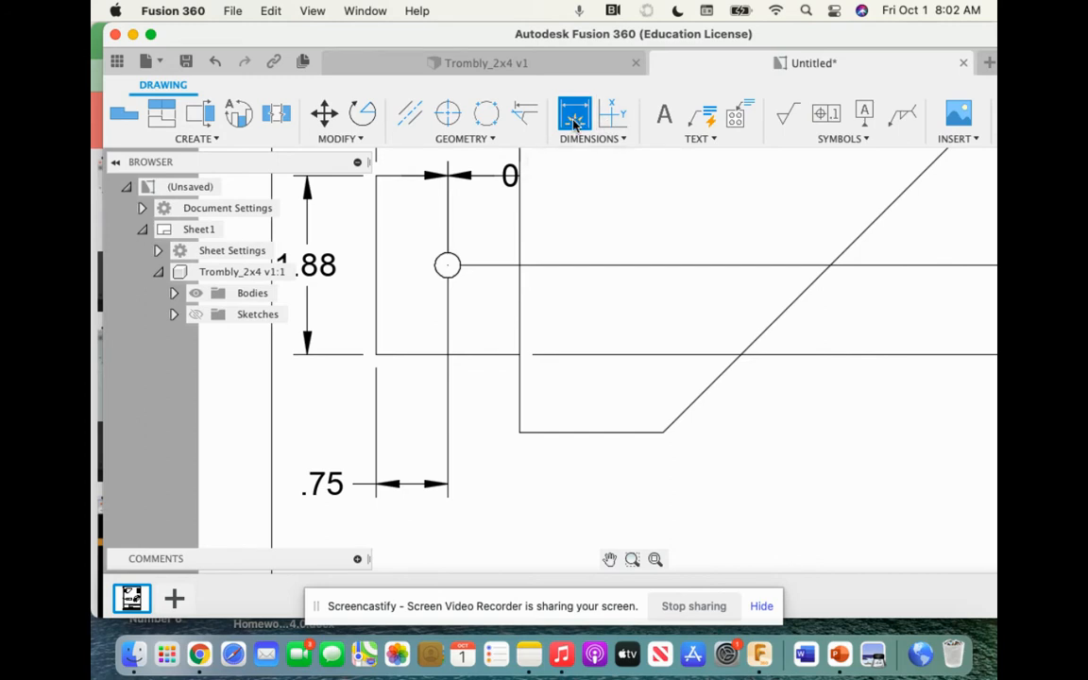
pyautogui.scroll(-3, 444, 269)
pyautogui.scroll(4, 444, 269)
pyautogui.click(447, 266)
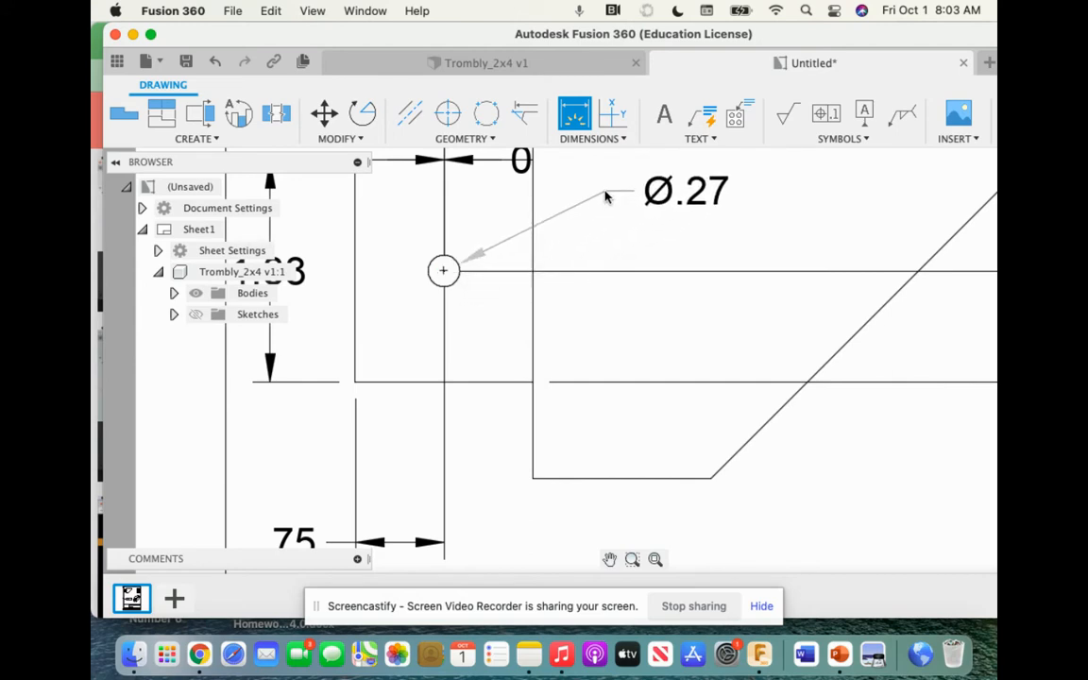
pyautogui.click(606, 196)
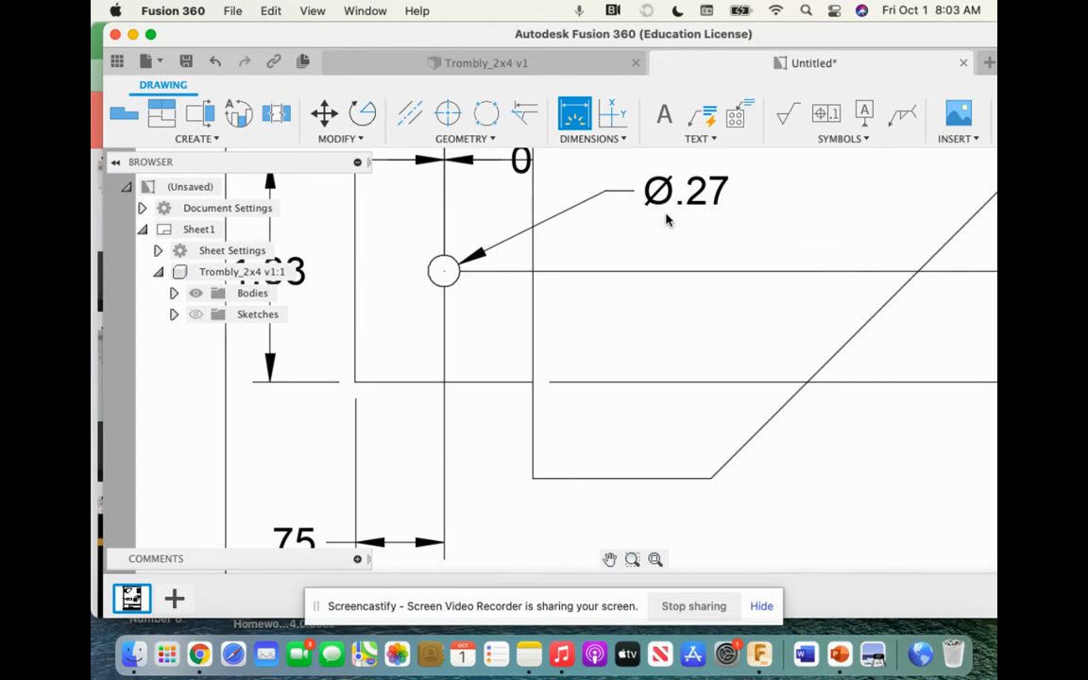
pyautogui.click(640, 479)
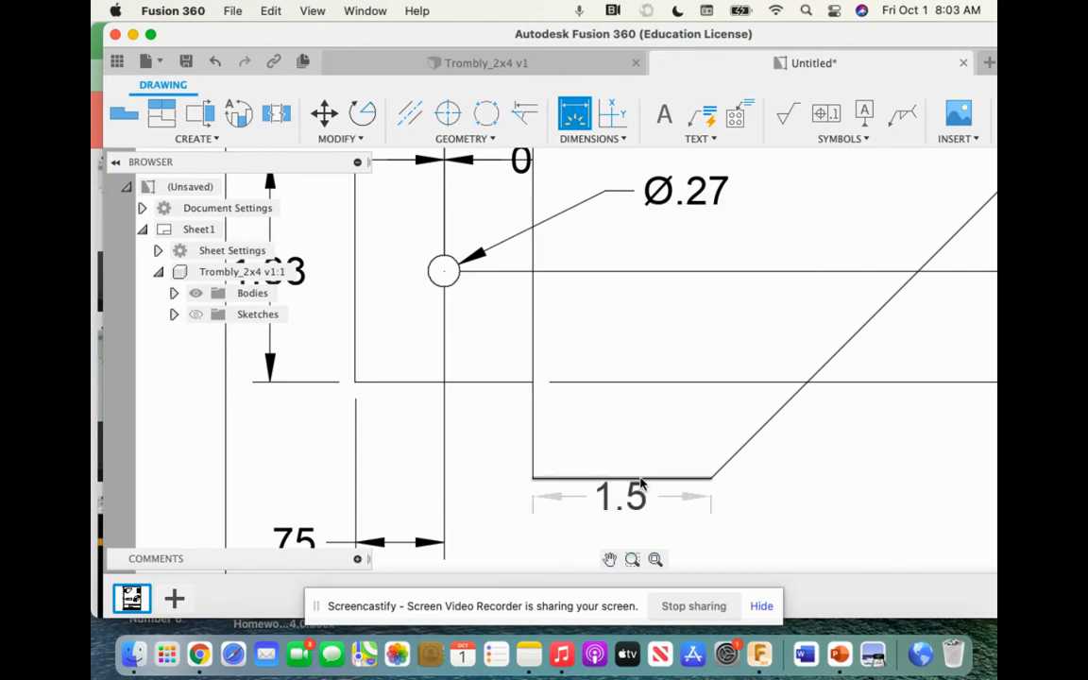
pyautogui.click(647, 534)
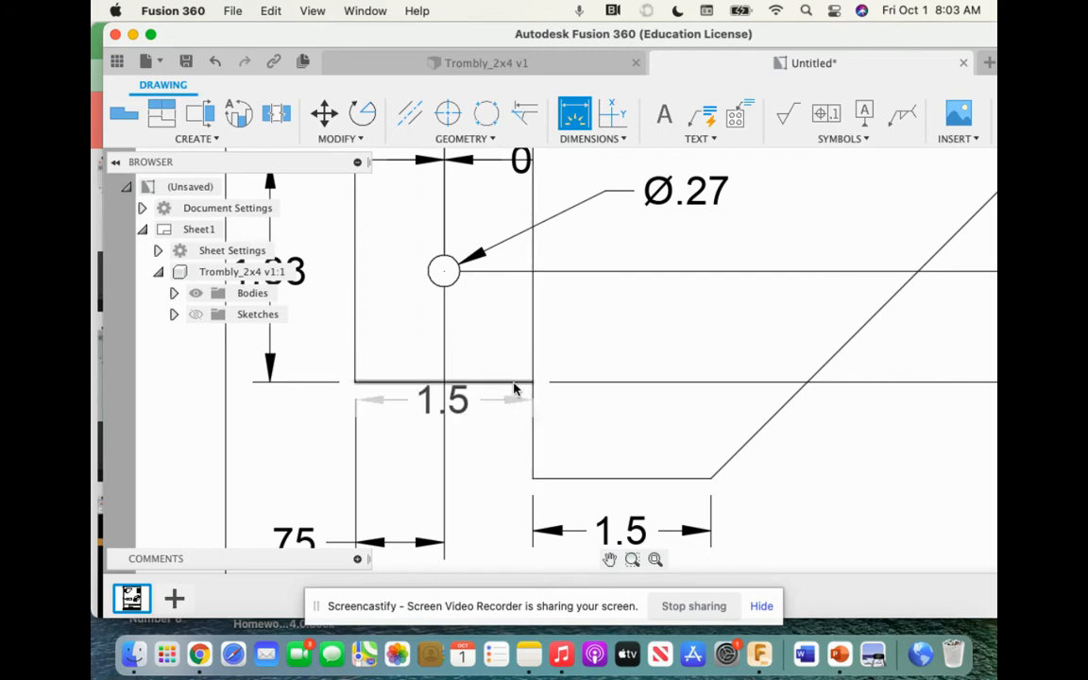
# Dimension the vertical offsets between the tab and the large block's upper and lower edges, placing both beyond the tab's outer end.
pyautogui.scroll(-5, 515, 388)
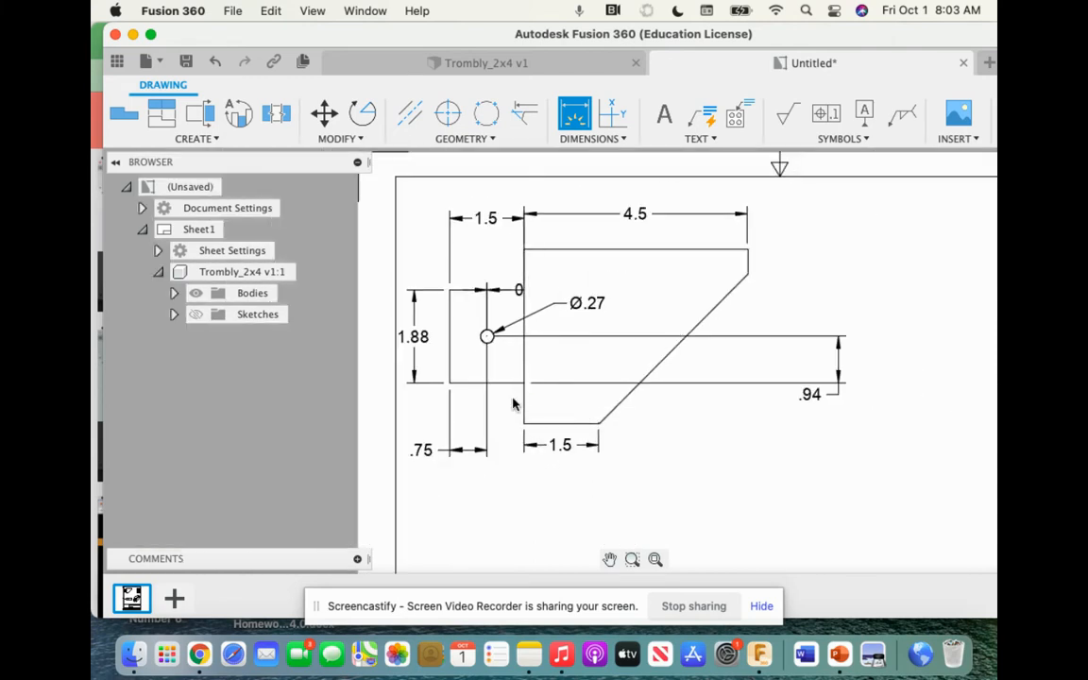
pyautogui.click(525, 251)
pyautogui.click(518, 290)
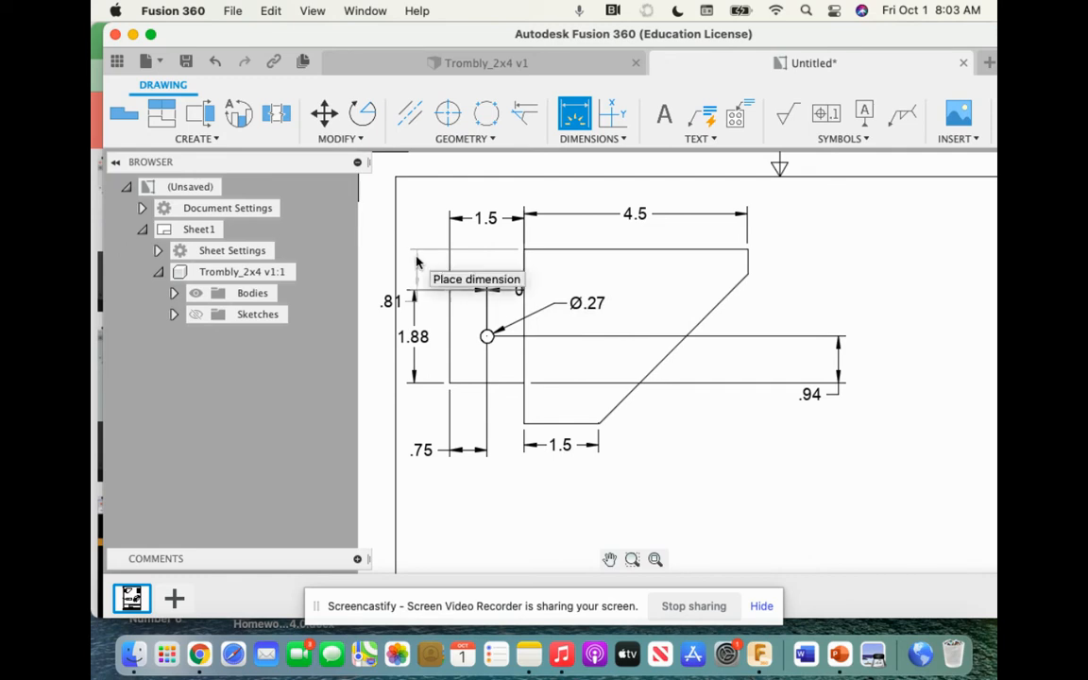
pyautogui.click(438, 255)
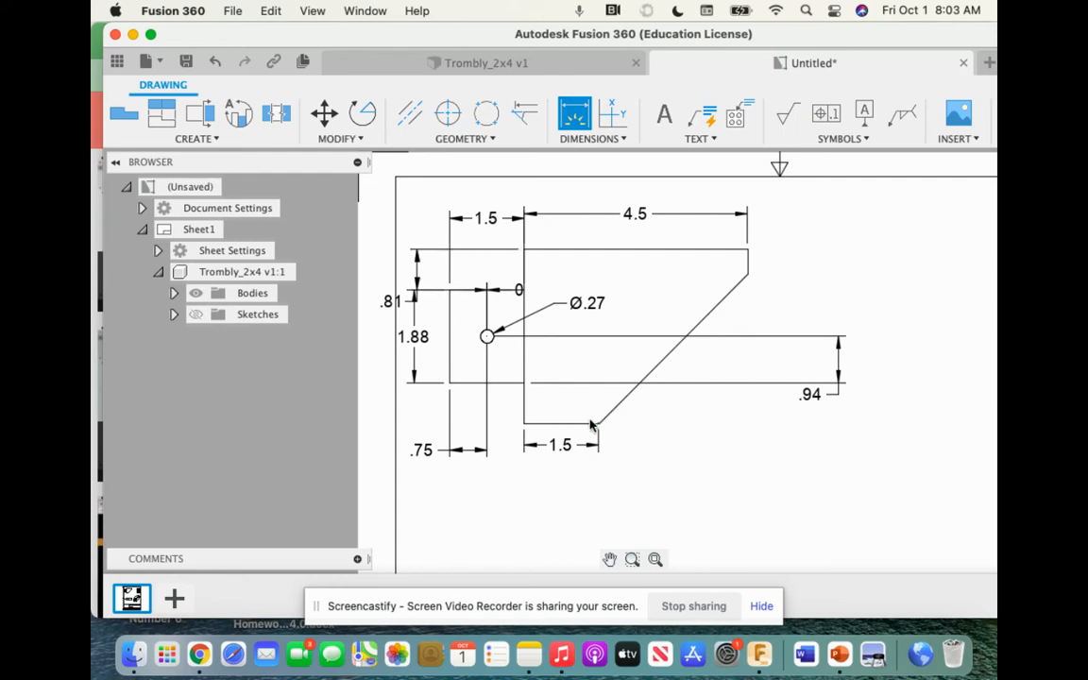
pyautogui.click(523, 384)
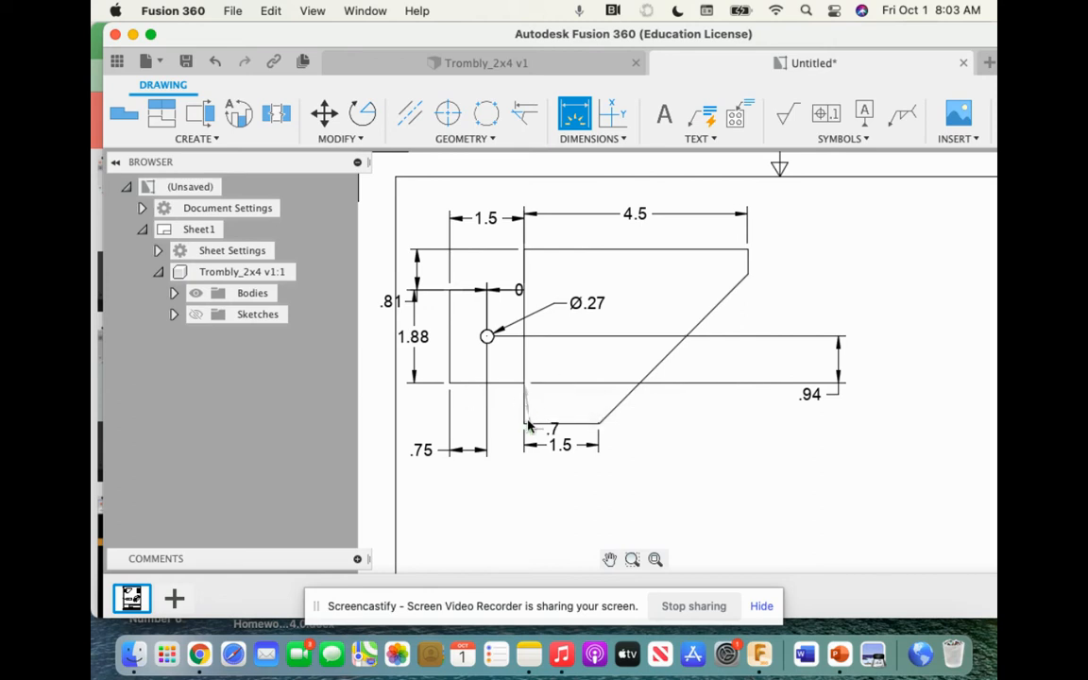
pyautogui.click(523, 423)
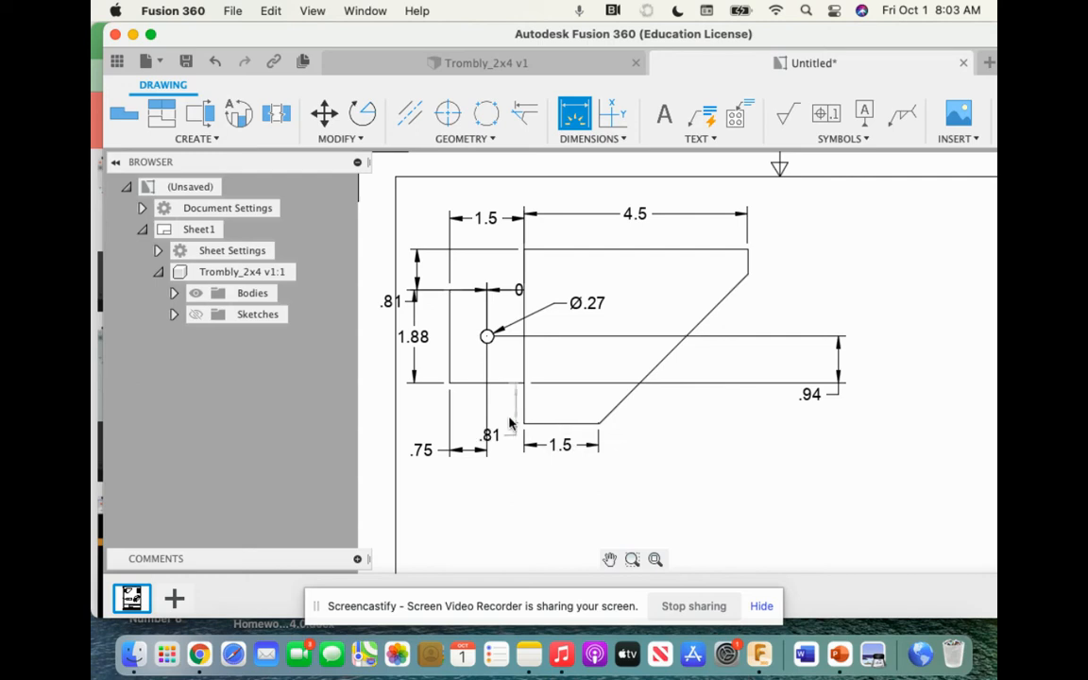
pyautogui.click(419, 412)
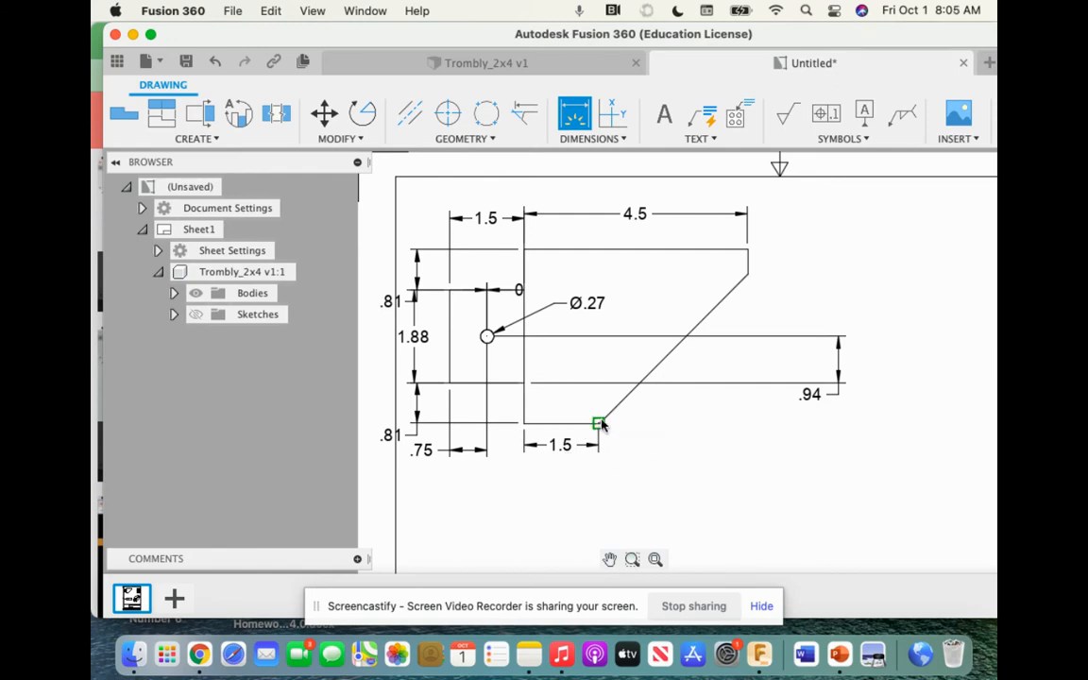
# Dimension the large block's short vertical end edge in the top view, placing the dimension outside the block.
pyautogui.click(747, 251)
pyautogui.click(747, 274)
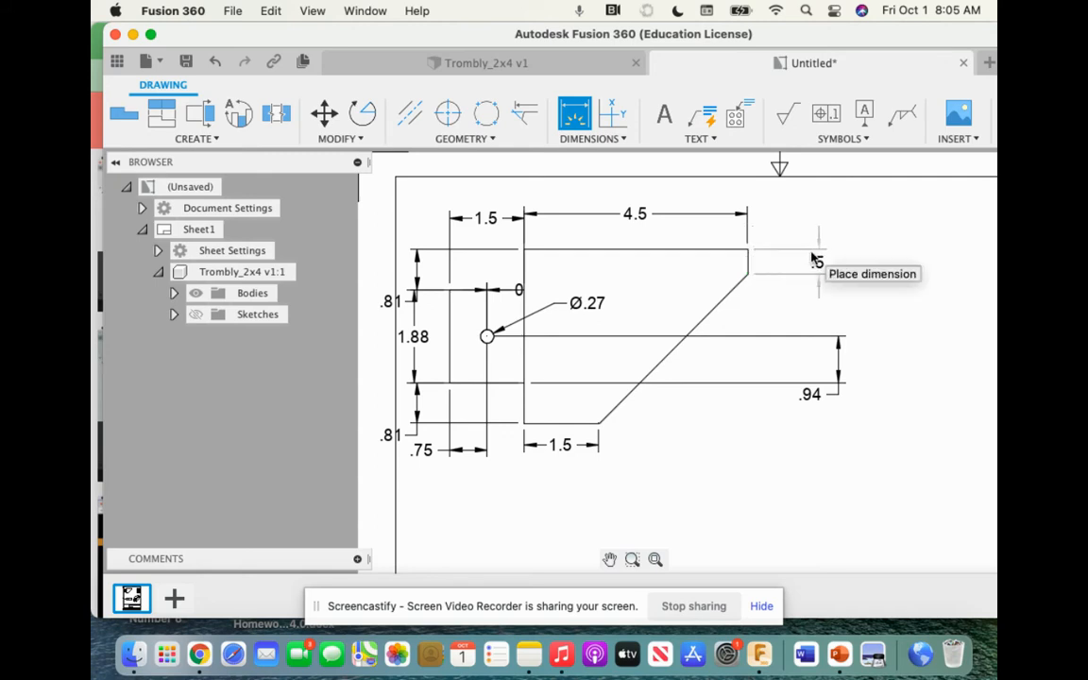
pyautogui.click(811, 261)
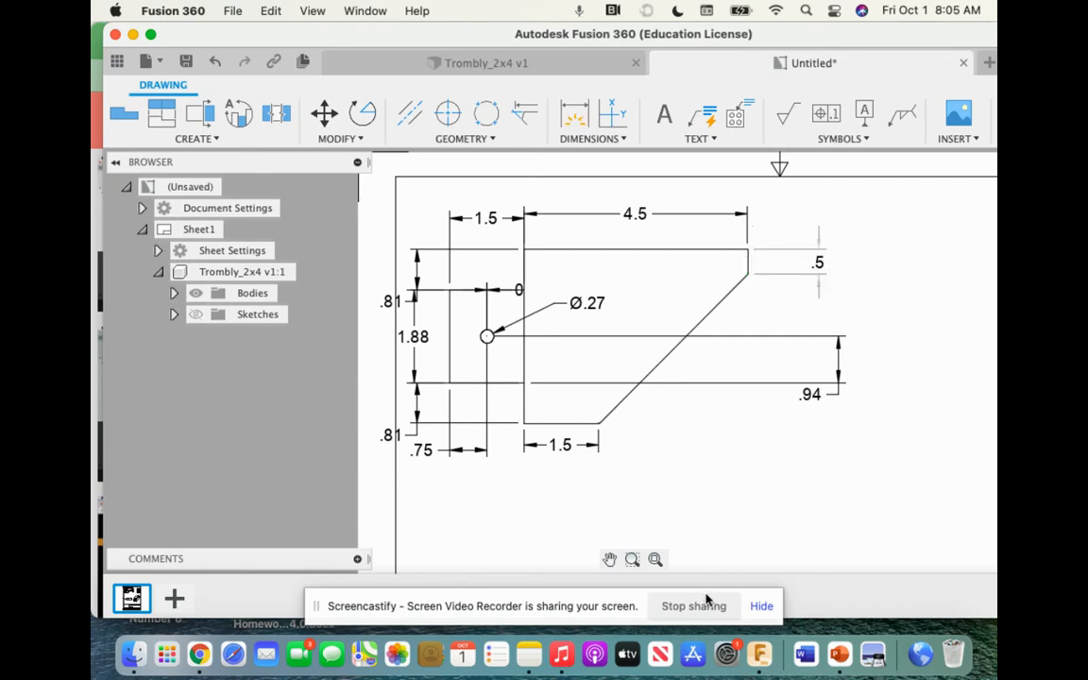
# Add an angular dimension between the large block's lower edge and its slanted edge, placing it outside the corner.
pyautogui.press('d')
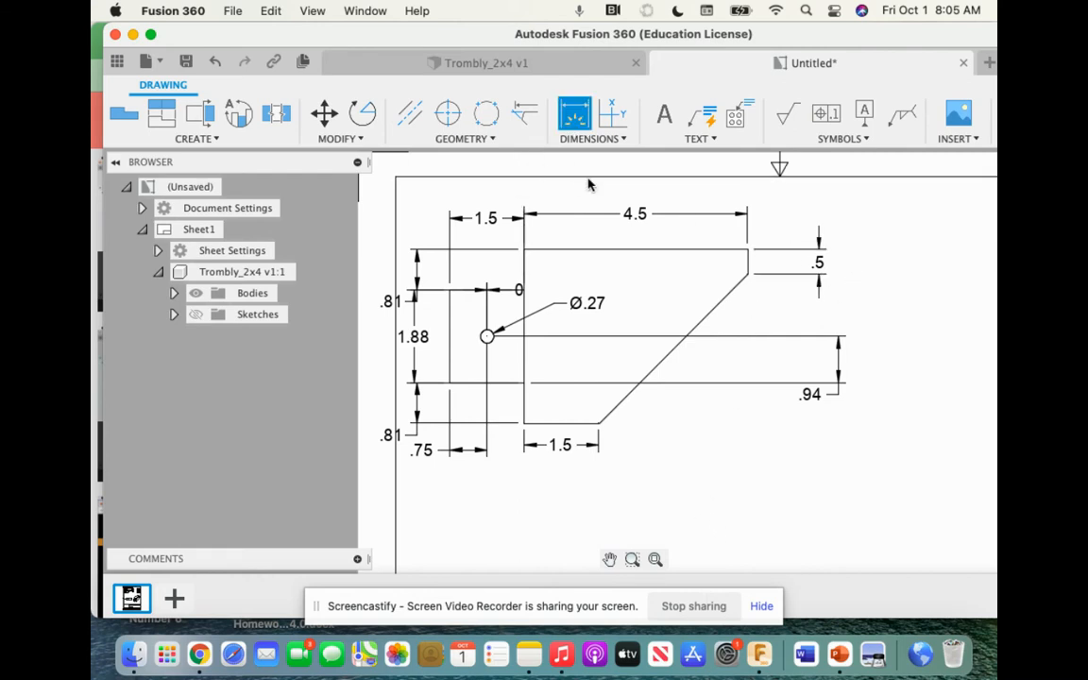
pyautogui.click(620, 140)
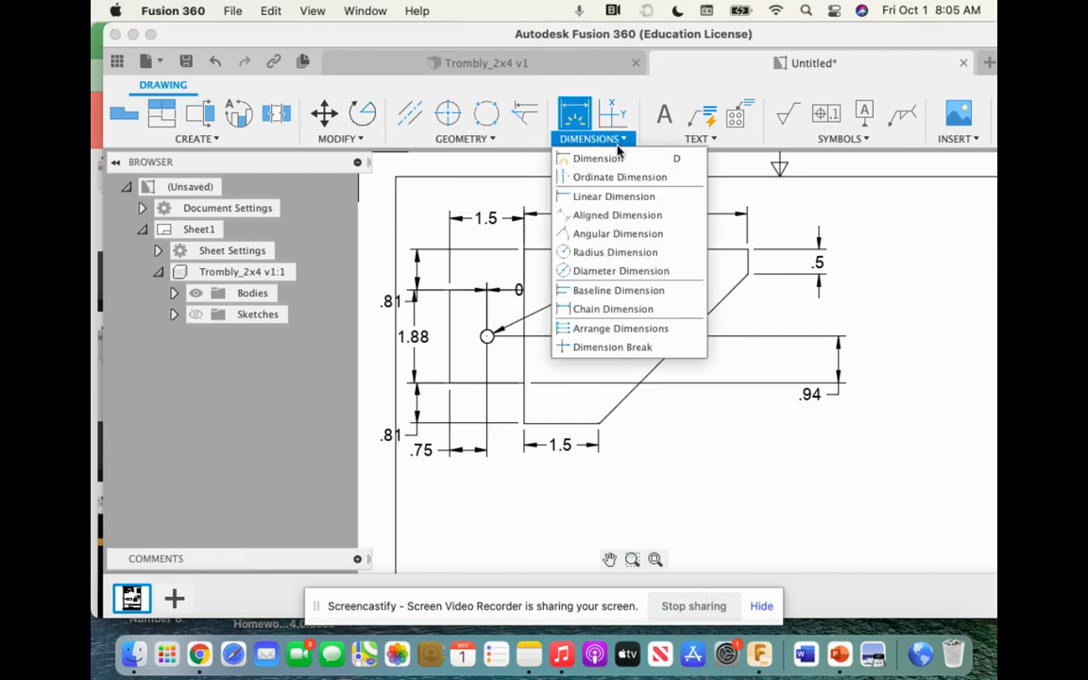
pyautogui.click(629, 237)
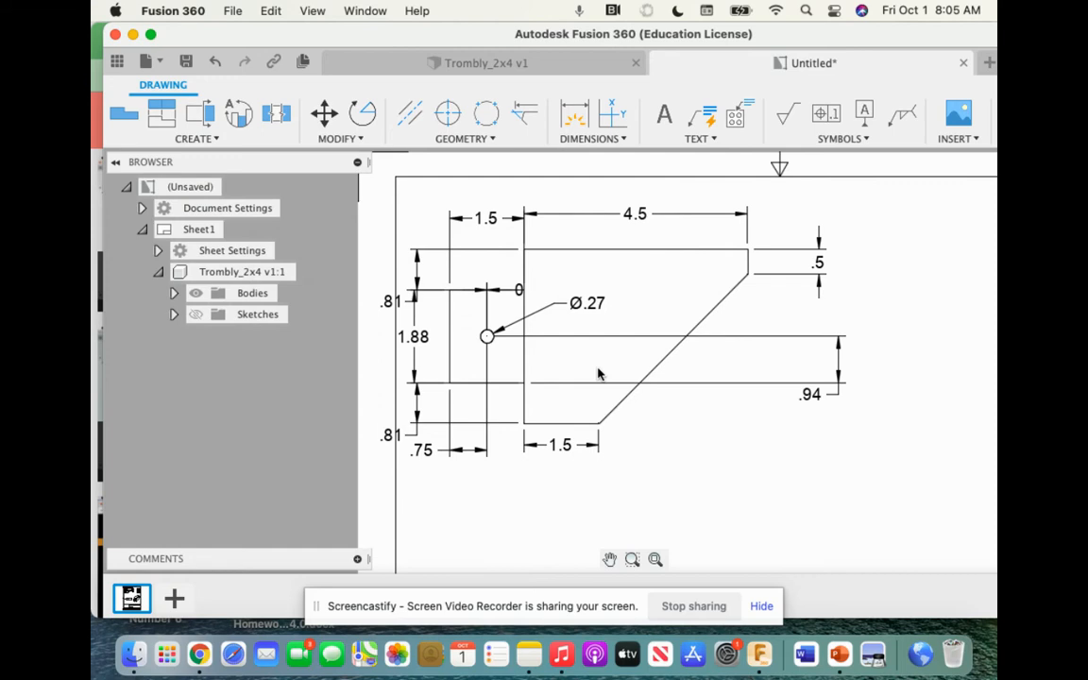
pyautogui.click(583, 428)
pyautogui.click(617, 409)
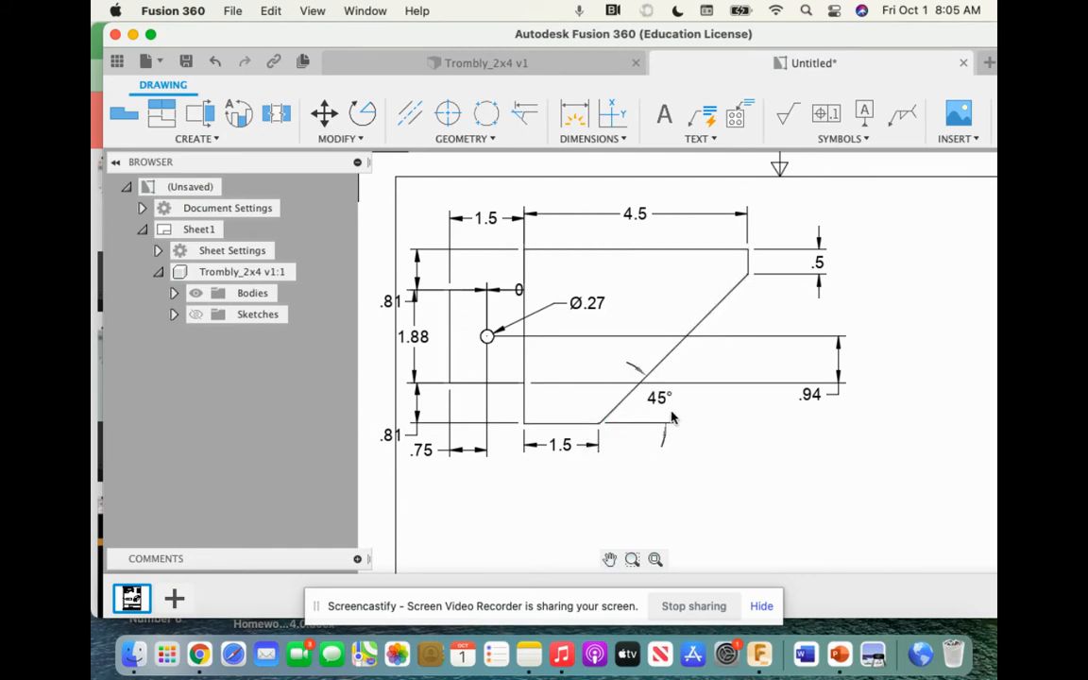
pyautogui.click(642, 425)
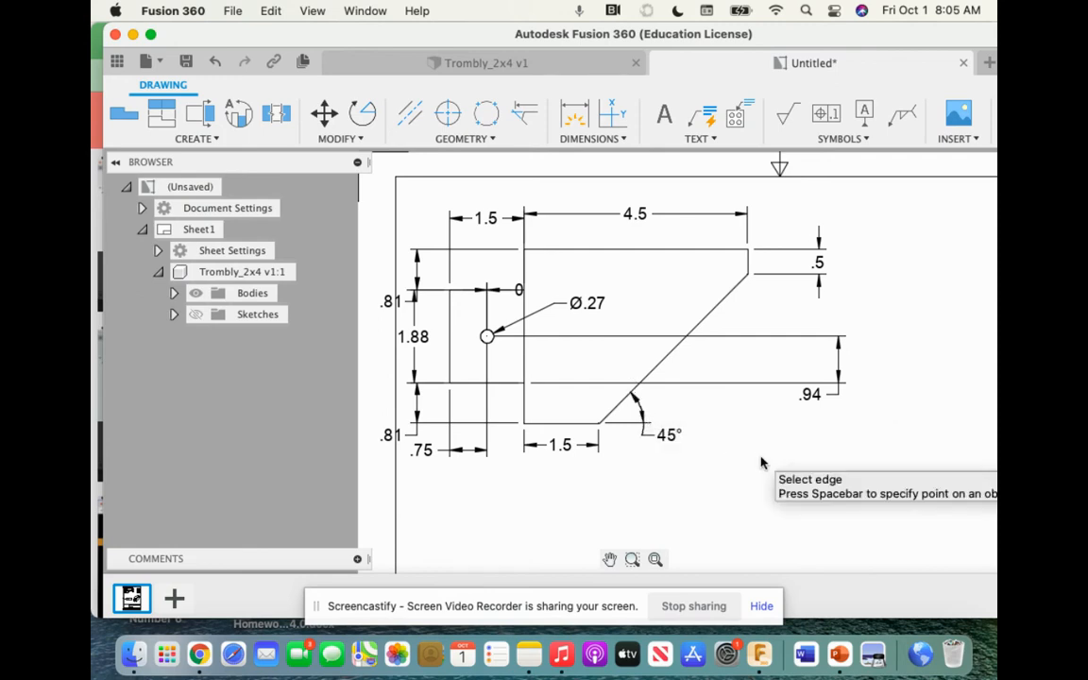
pyautogui.press('Escape')
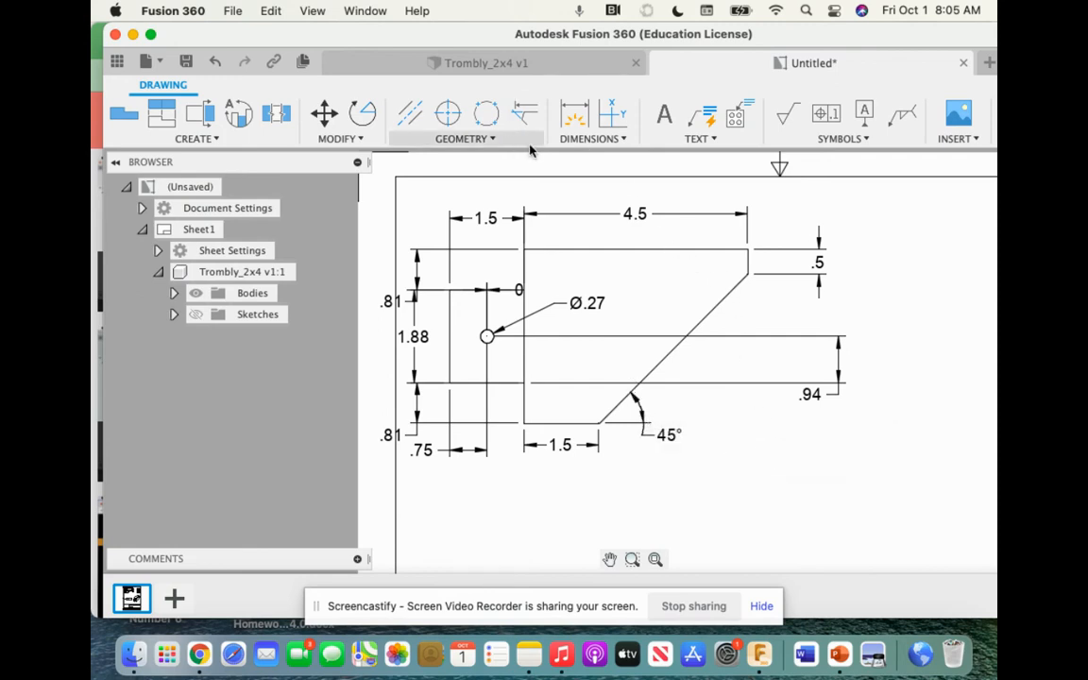
pyautogui.click(595, 139)
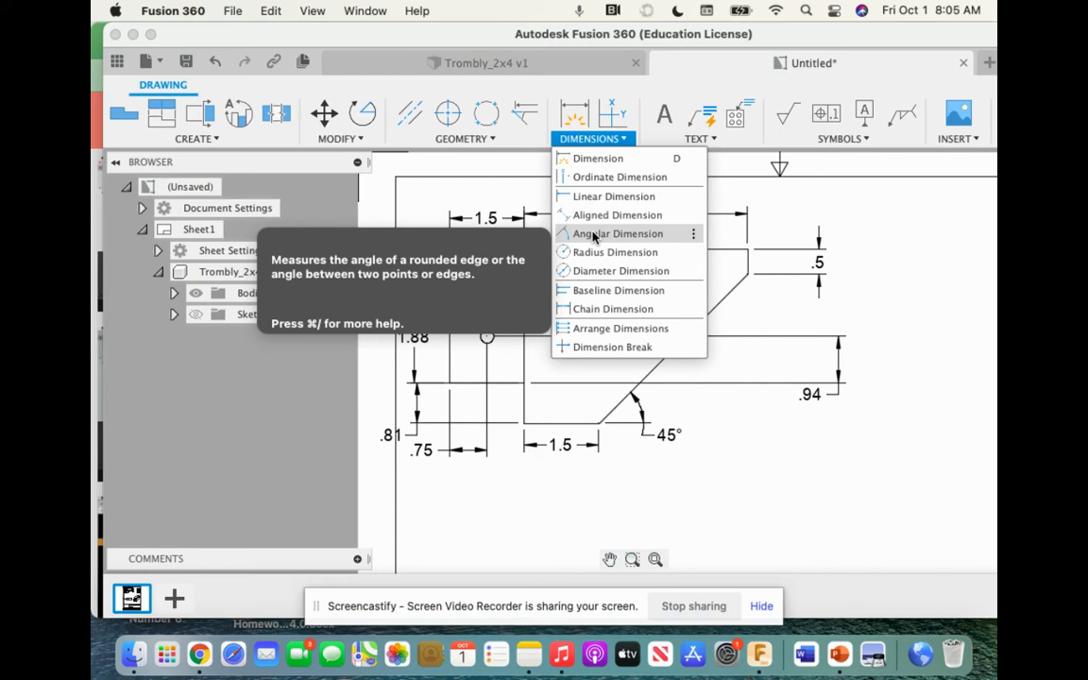
pyautogui.click(901, 241)
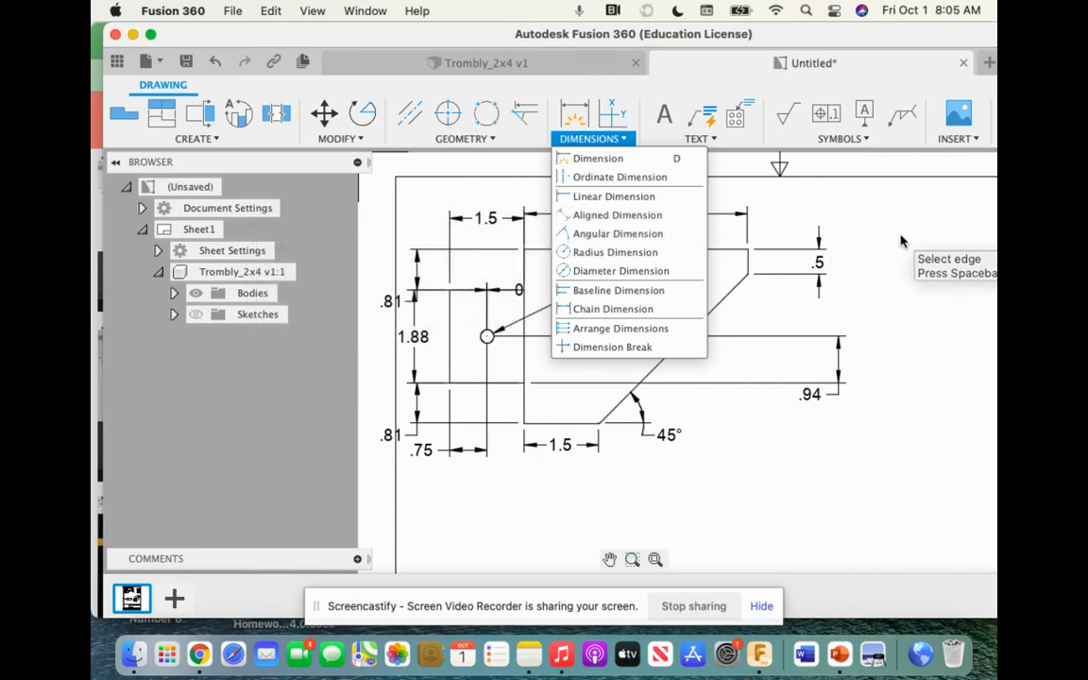
pyautogui.click(790, 190)
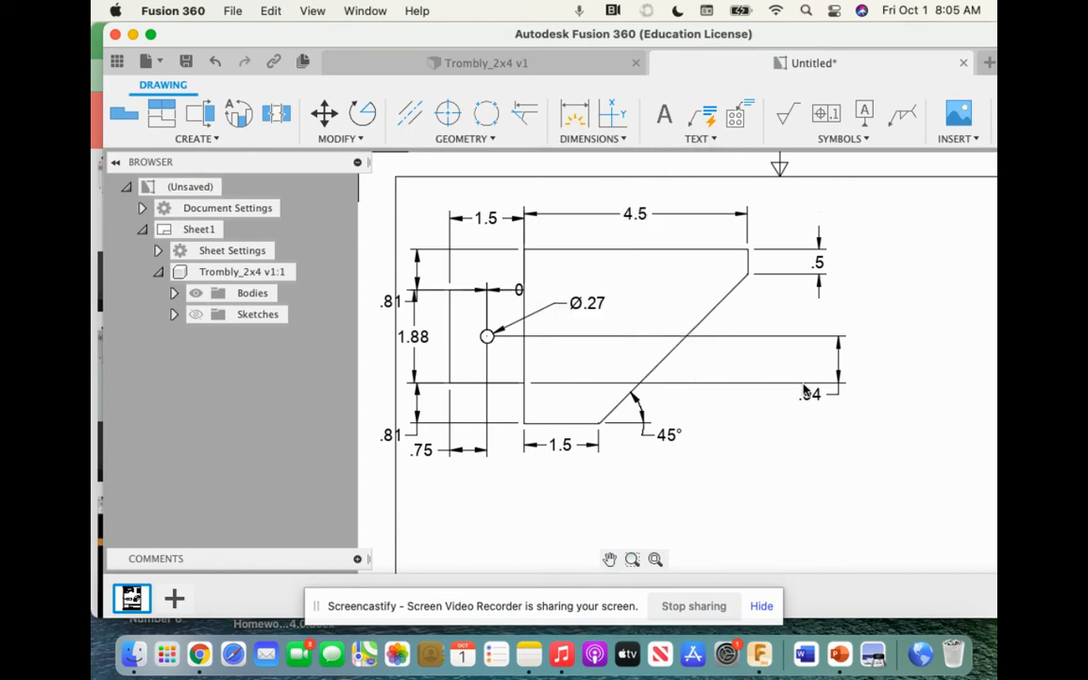
# Examine the remaining undimensioned views, focusing on the tab and large block in the front view.
pyautogui.scroll(-2, 816, 409)
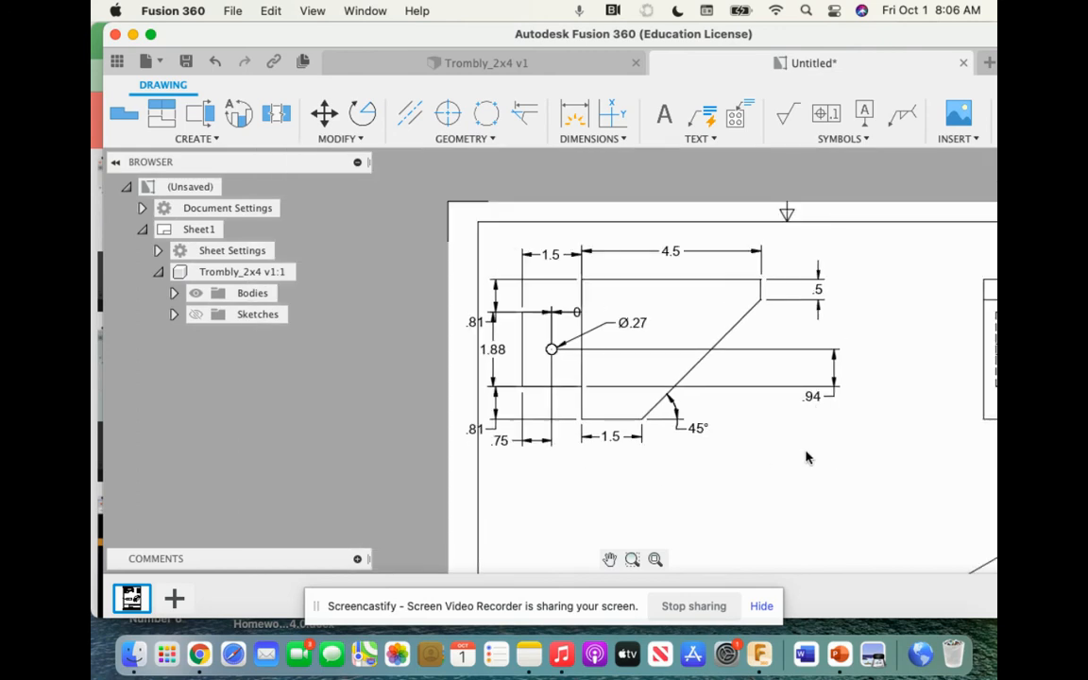
pyautogui.scroll(-2, 811, 456)
pyautogui.scroll(3, 809, 454)
pyautogui.moveTo(801, 450); pyautogui.dragTo(562, 251, button='middle')
pyautogui.scroll(2, 664, 359)
pyautogui.scroll(-2, 664, 359)
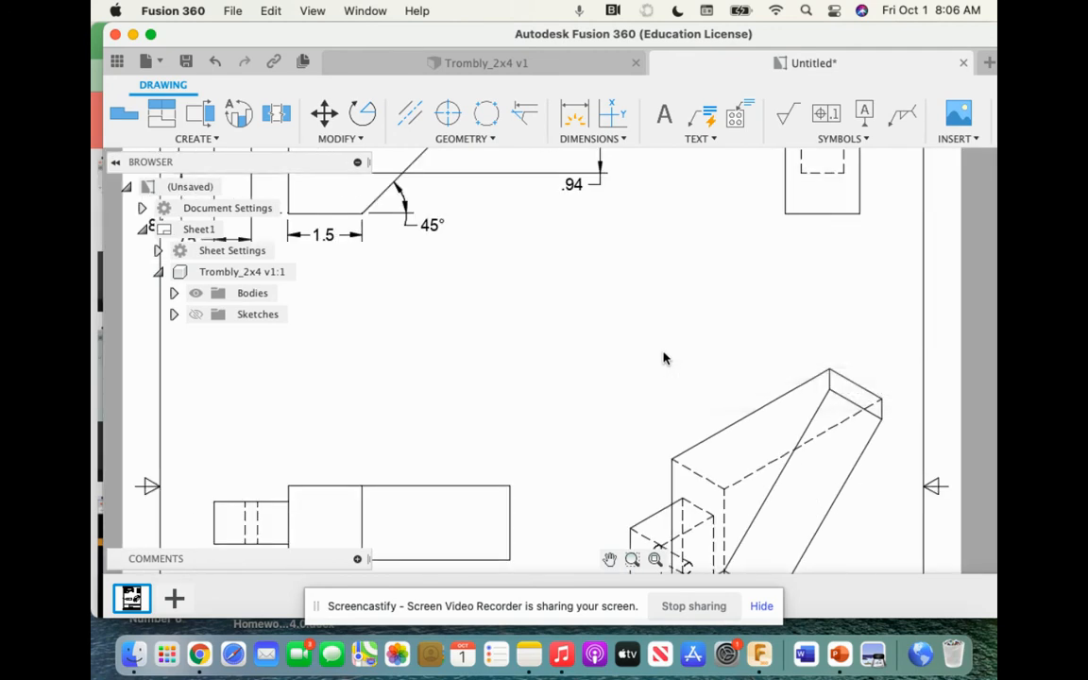
pyautogui.scroll(-2, 664, 359)
pyautogui.moveTo(566, 405)
pyautogui.mouseDown(button='middle')
pyautogui.moveTo(617, 330)
pyautogui.moveTo(636, 355)
pyautogui.moveTo(638, 423)
pyautogui.mouseUp(button='middle')
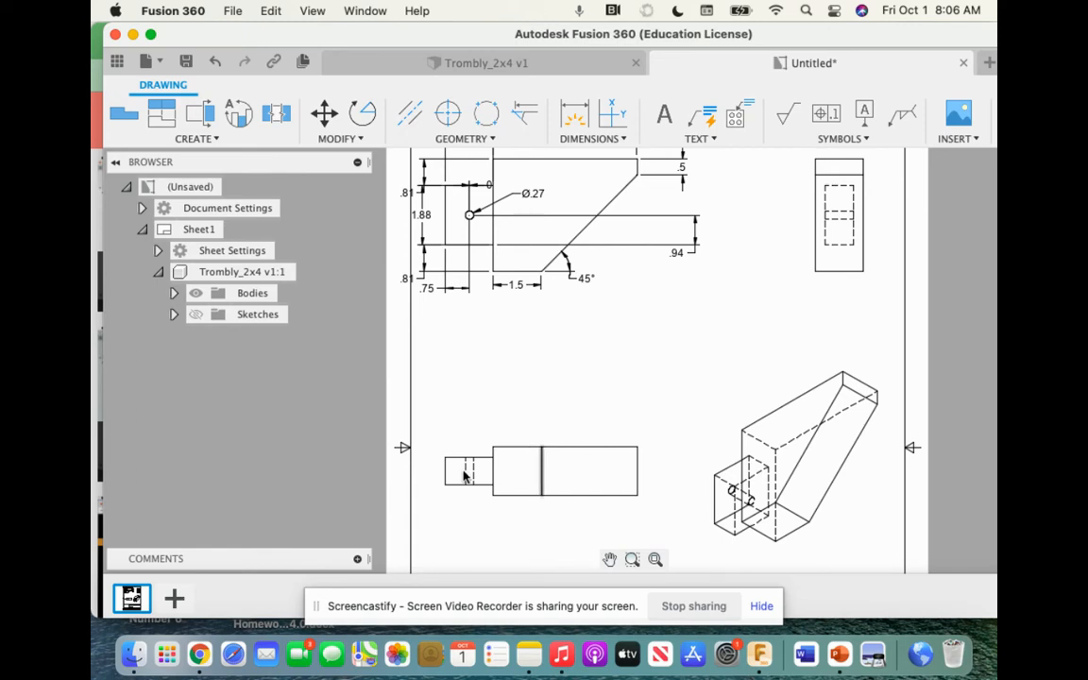
pyautogui.scroll(5, 510, 479)
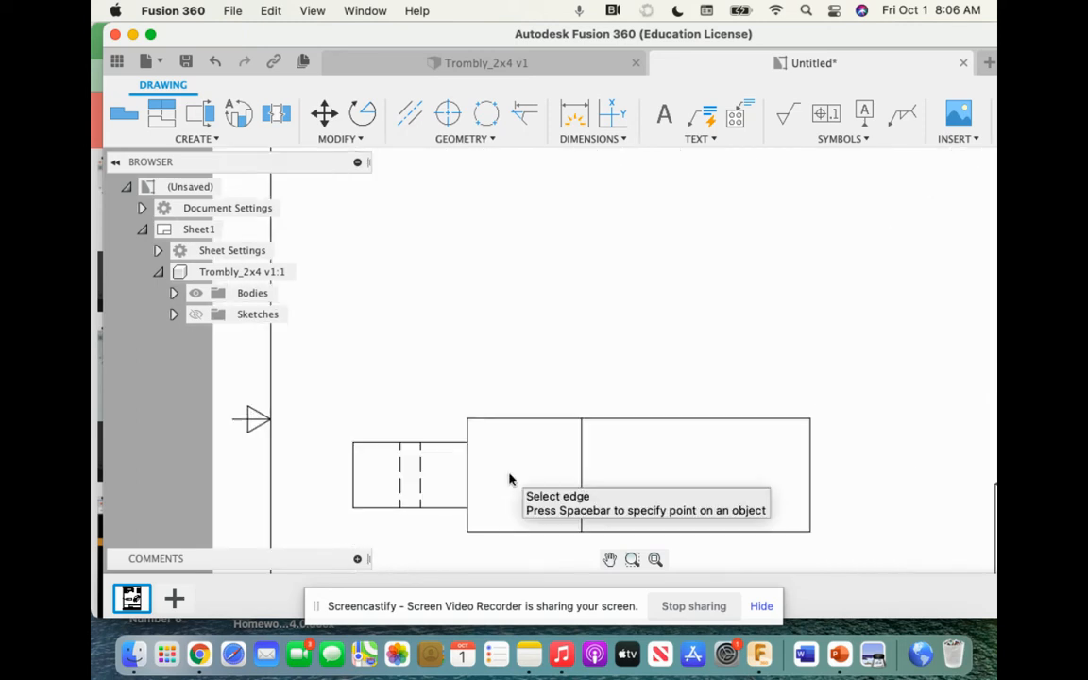
pyautogui.scroll(-3, 514, 486)
pyautogui.moveTo(505, 481); pyautogui.dragTo(557, 423, button='middle')
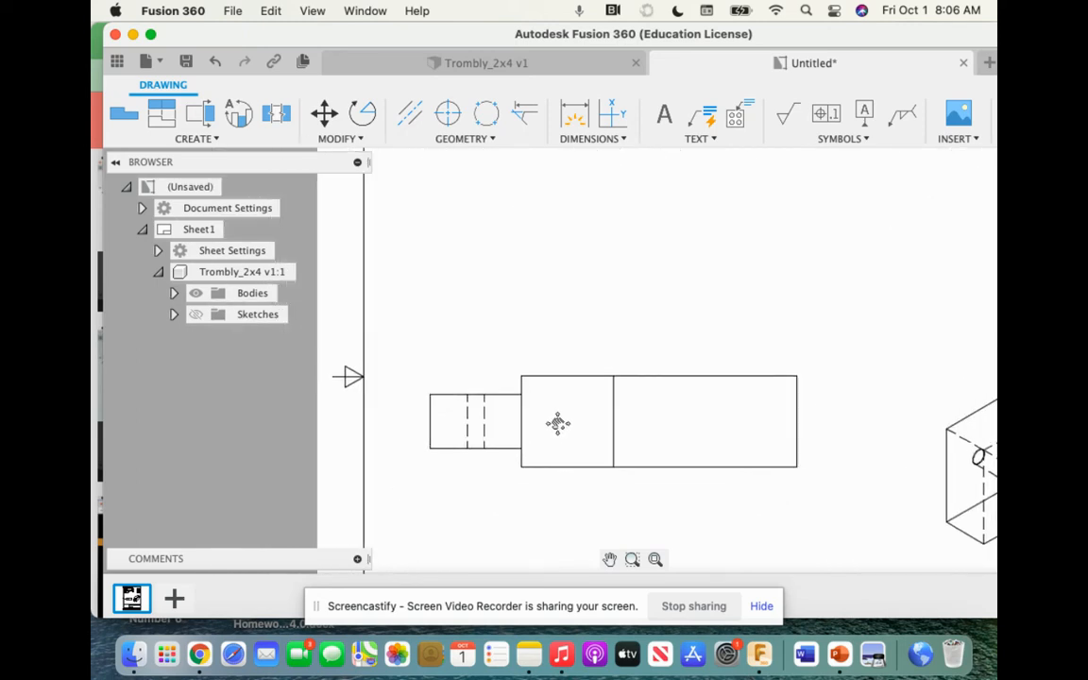
# Compare the dimensioned top view with the front view to identify which front-view edges still need dimensions.
pyautogui.scroll(-5, 562, 482)
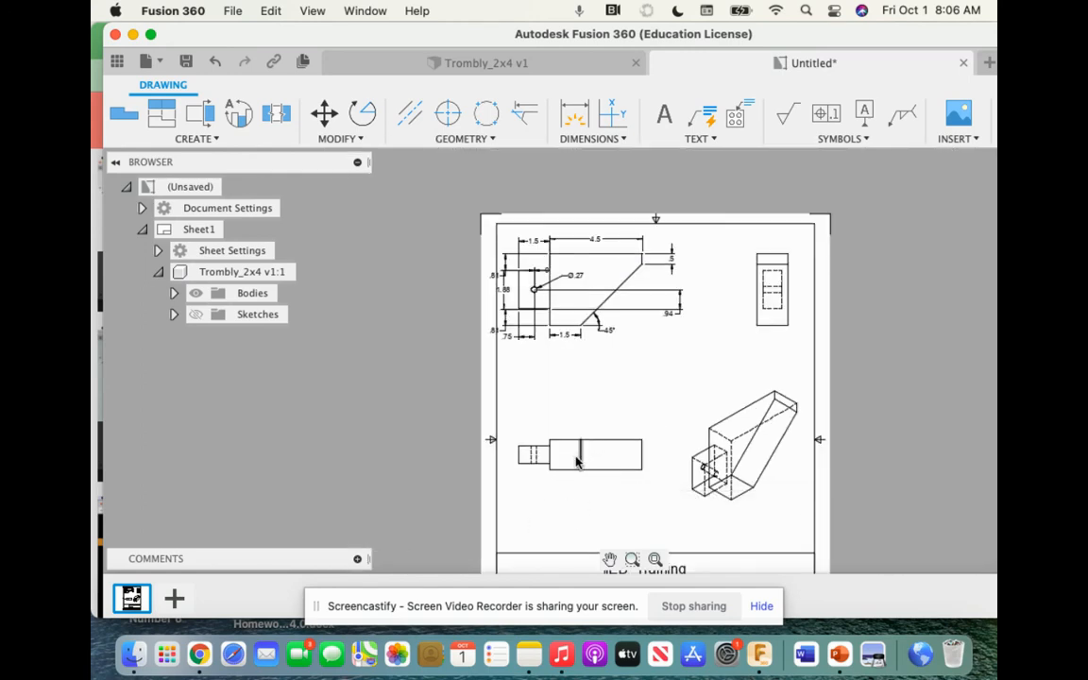
pyautogui.scroll(5, 580, 460)
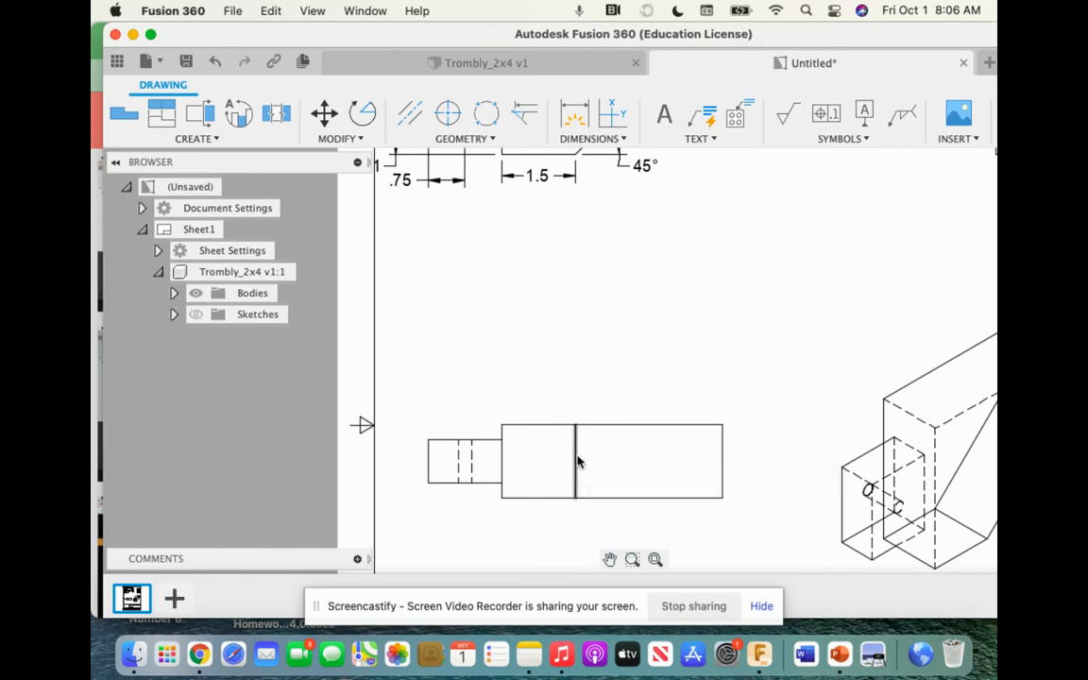
pyautogui.scroll(-2, 584, 326)
pyautogui.moveTo(583, 323); pyautogui.dragTo(576, 440, button='middle')
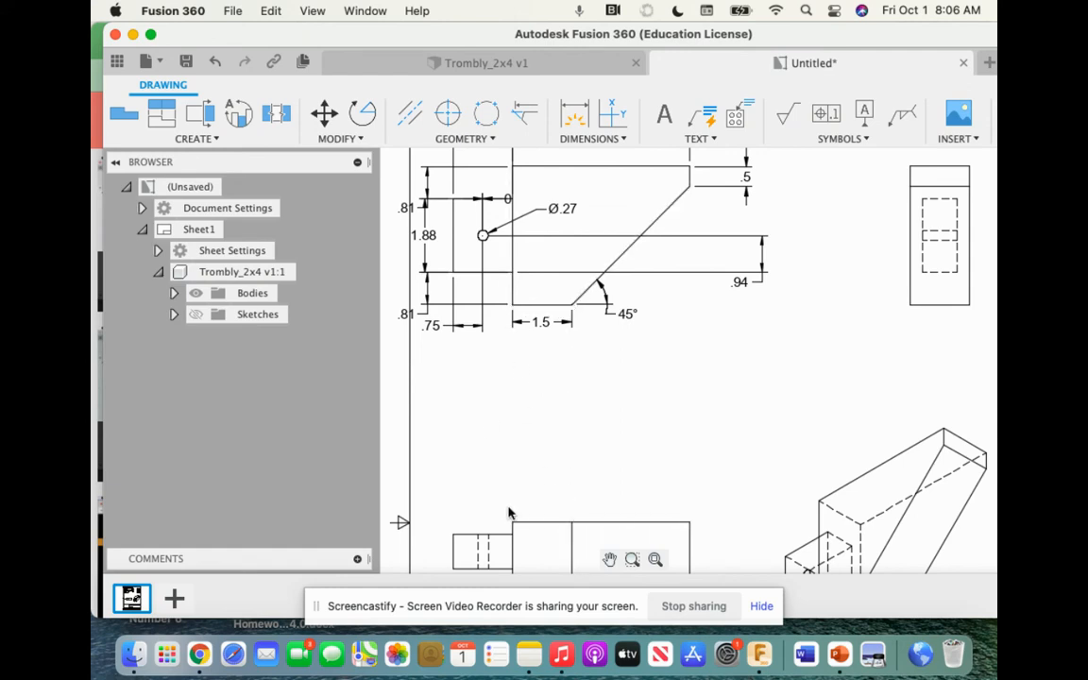
pyautogui.scroll(1, 549, 484)
pyautogui.scroll(-2, 549, 484)
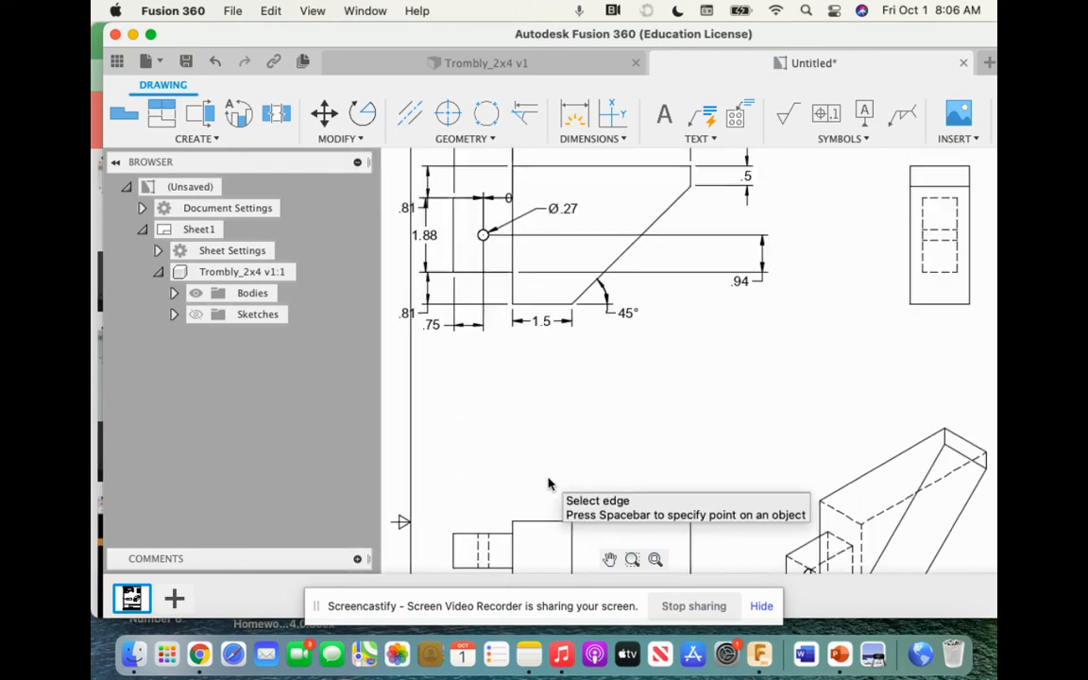
pyautogui.scroll(-3, 580, 431)
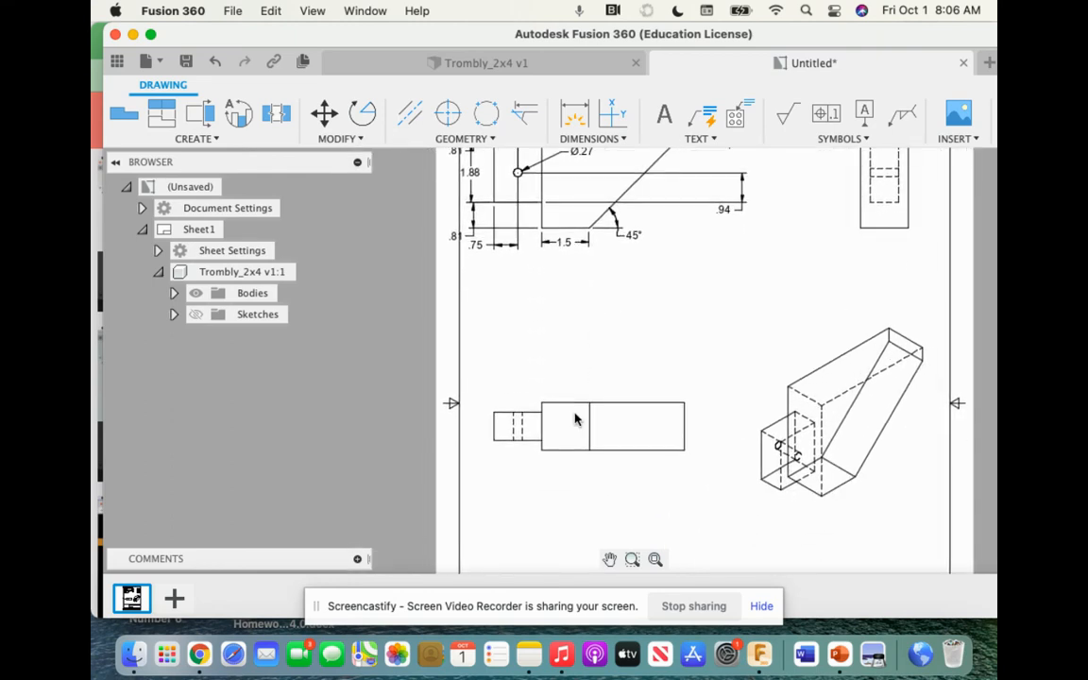
# Dimension the large block's vertical end edge in the front view, placing the dimension outside the end opposite the tab.
pyautogui.scroll(3, 573, 413)
pyautogui.moveTo(554, 450); pyautogui.dragTo(583, 360, button='middle')
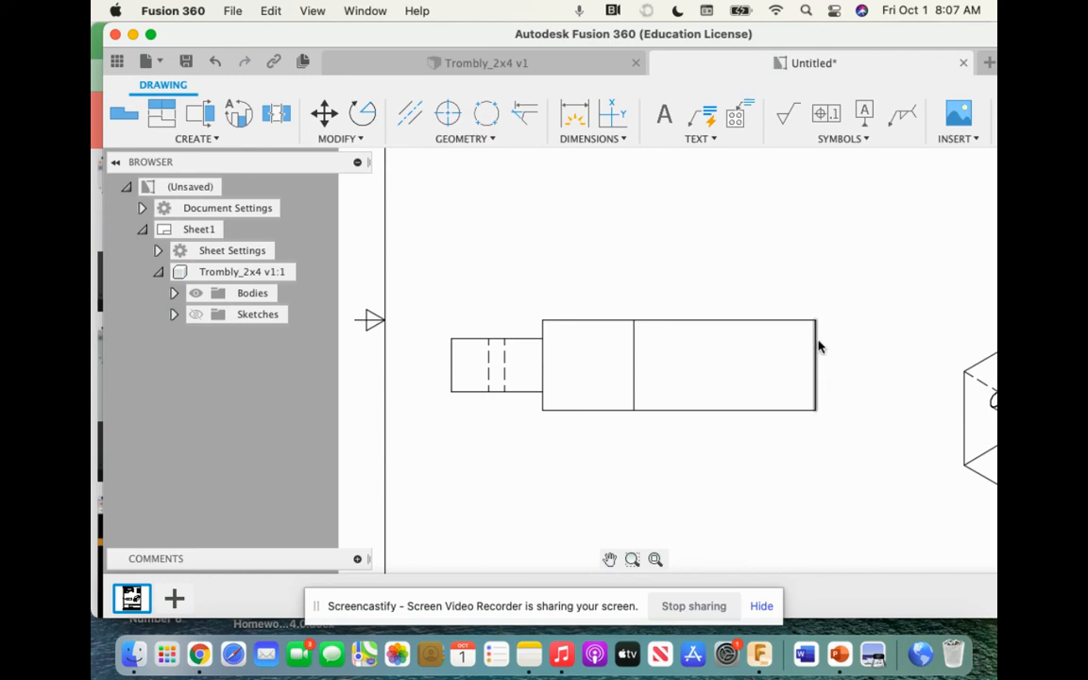
pyautogui.click(574, 114)
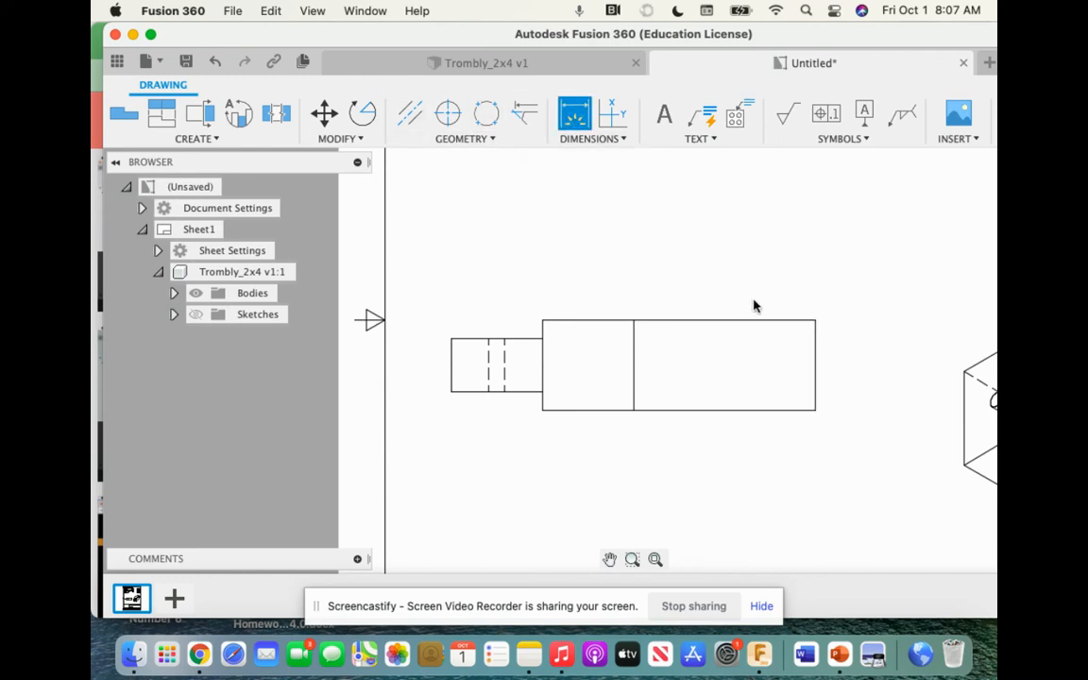
pyautogui.click(816, 369)
pyautogui.click(862, 354)
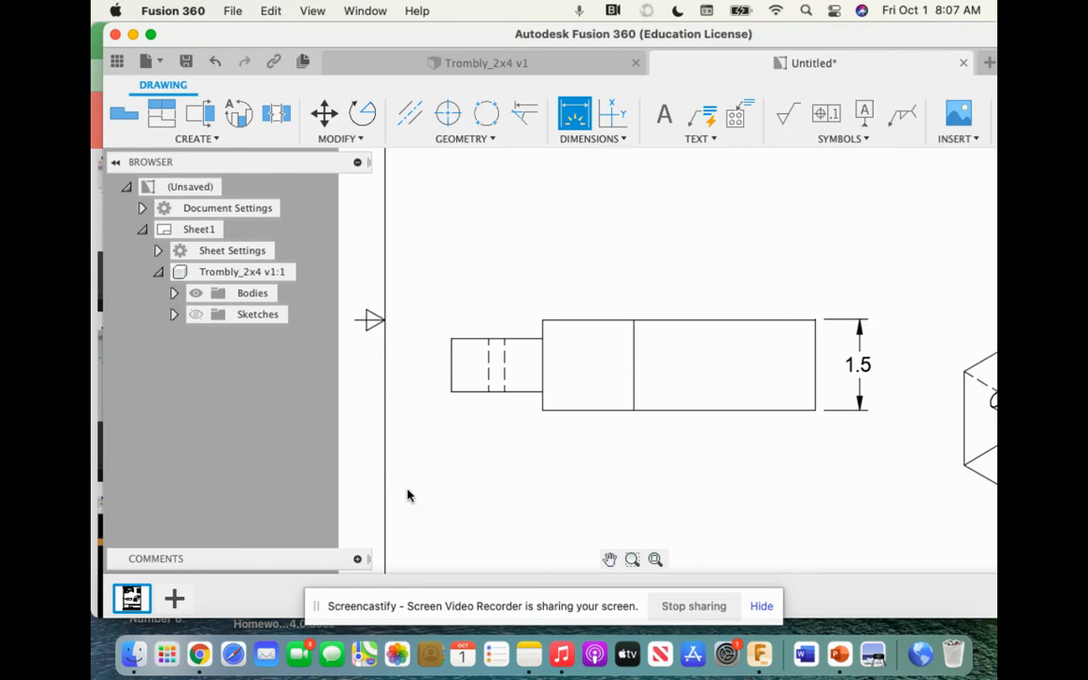
# Dimension the front view's vertical offsets between the tab and the large block's upper and lower edges, placing both beyond the tab's outer end.
pyautogui.click(544, 321)
pyautogui.click(543, 341)
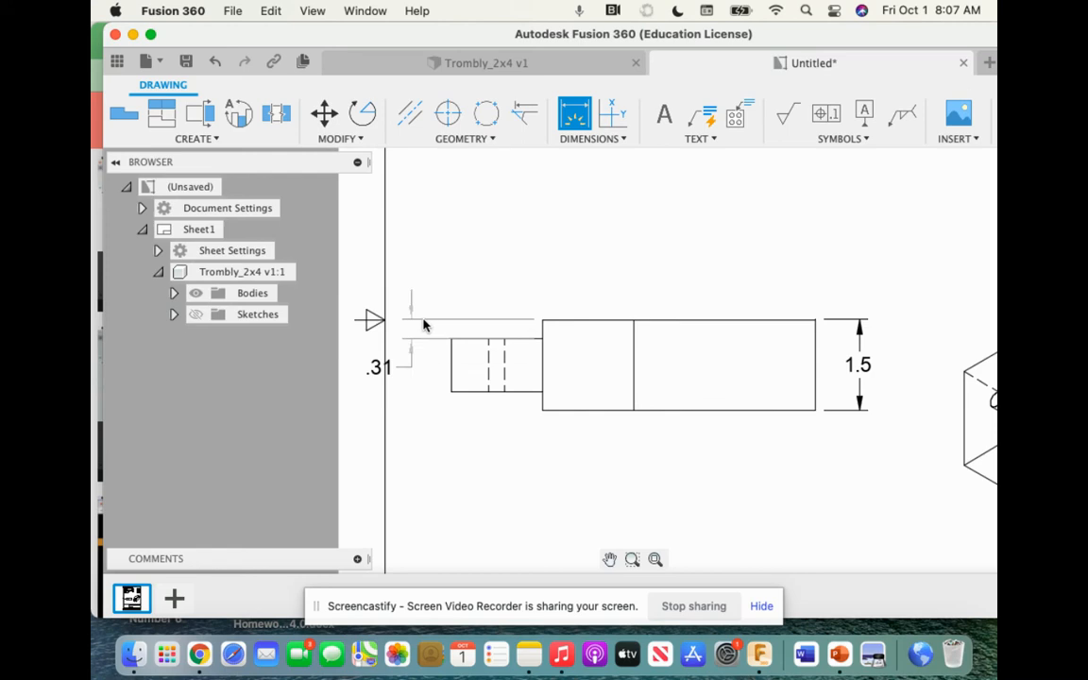
pyautogui.click(423, 325)
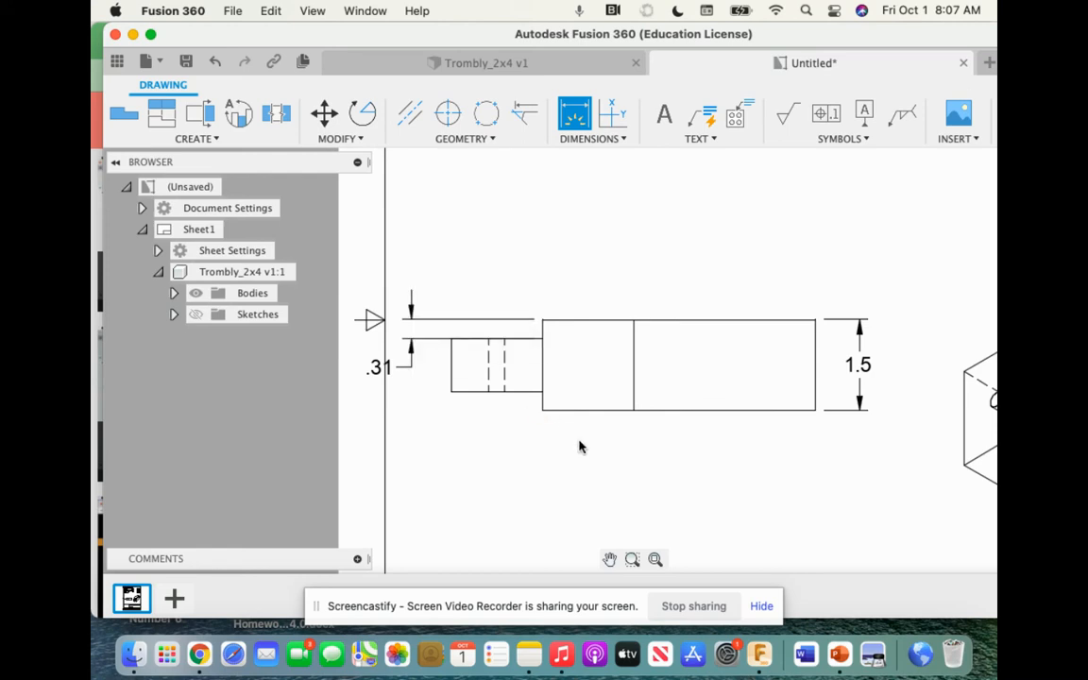
pyautogui.click(543, 393)
pyautogui.click(543, 411)
pyautogui.click(417, 417)
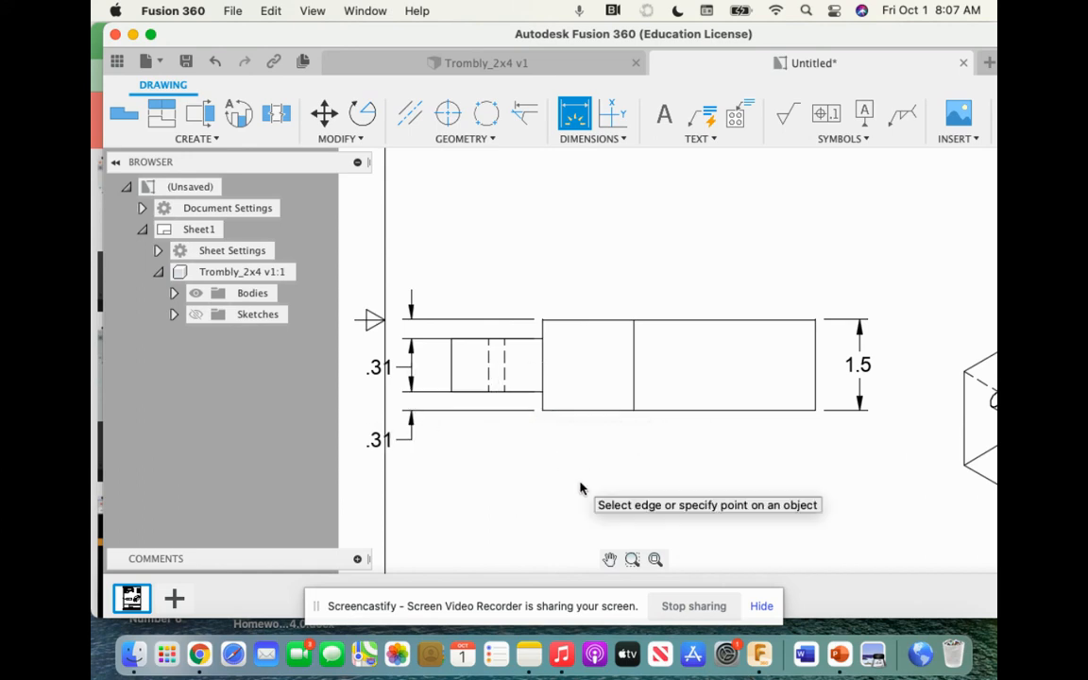
# Dimension the tab's height between its outer corners in the front view, placing the dimension inside the large block, and end dimensioning.
pyautogui.click(451, 344)
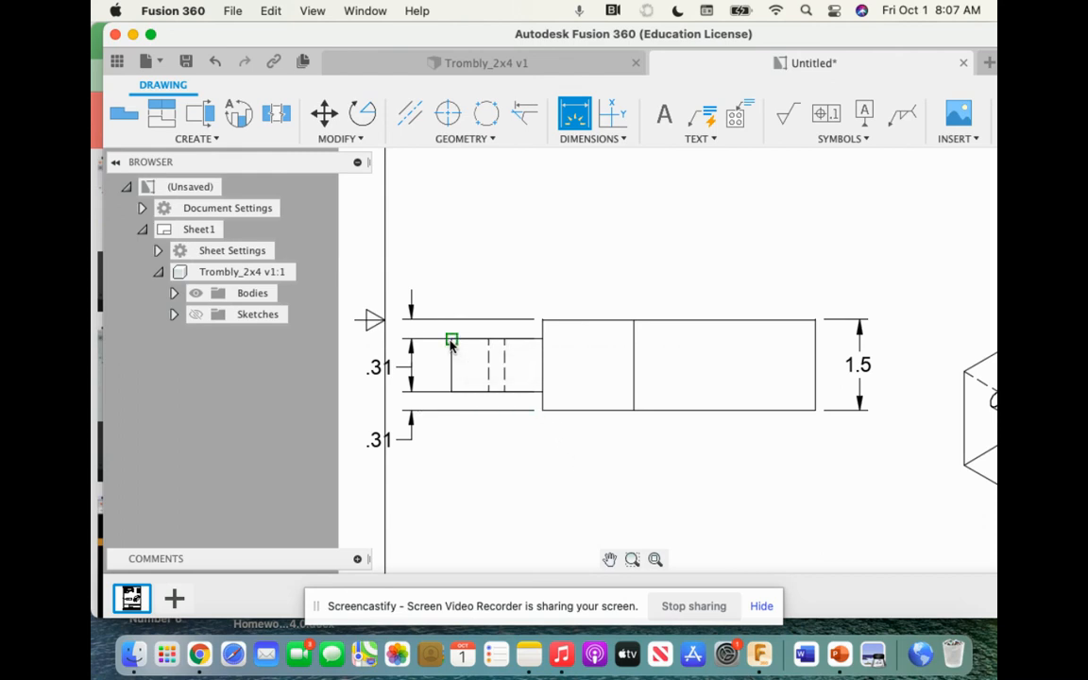
pyautogui.click(452, 392)
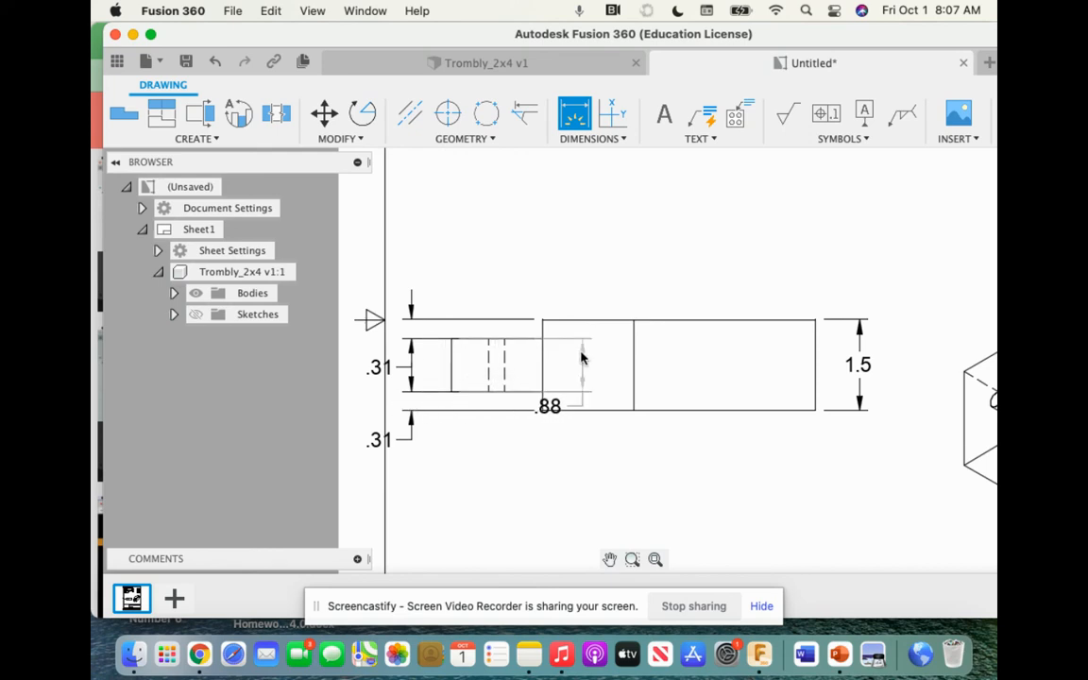
pyautogui.click(582, 373)
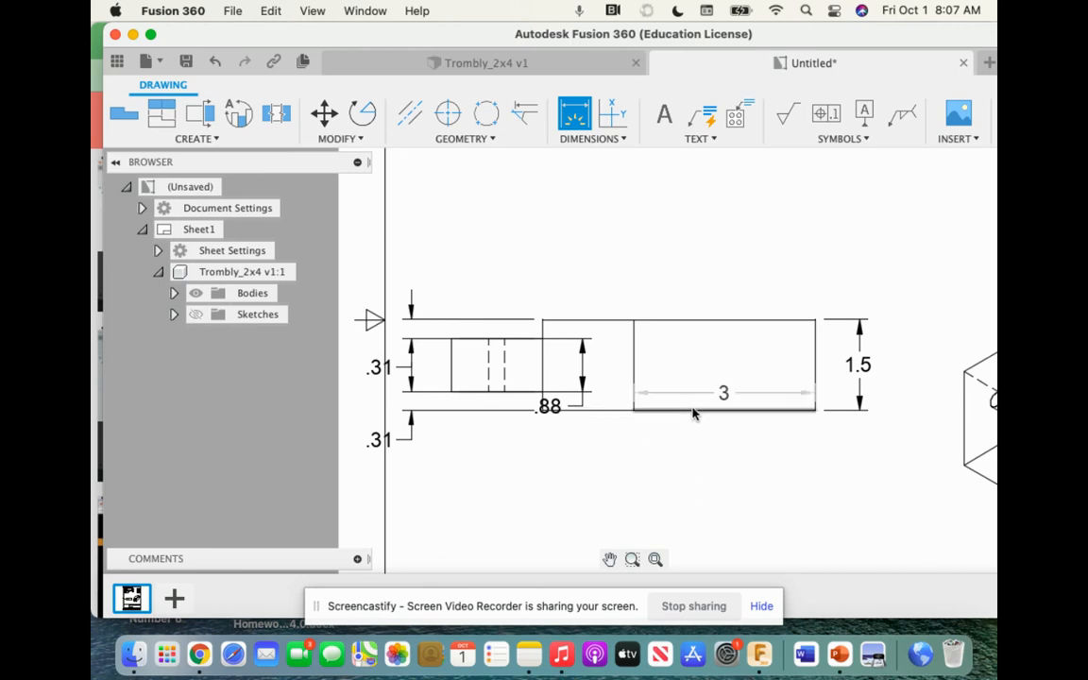
pyautogui.click(576, 408)
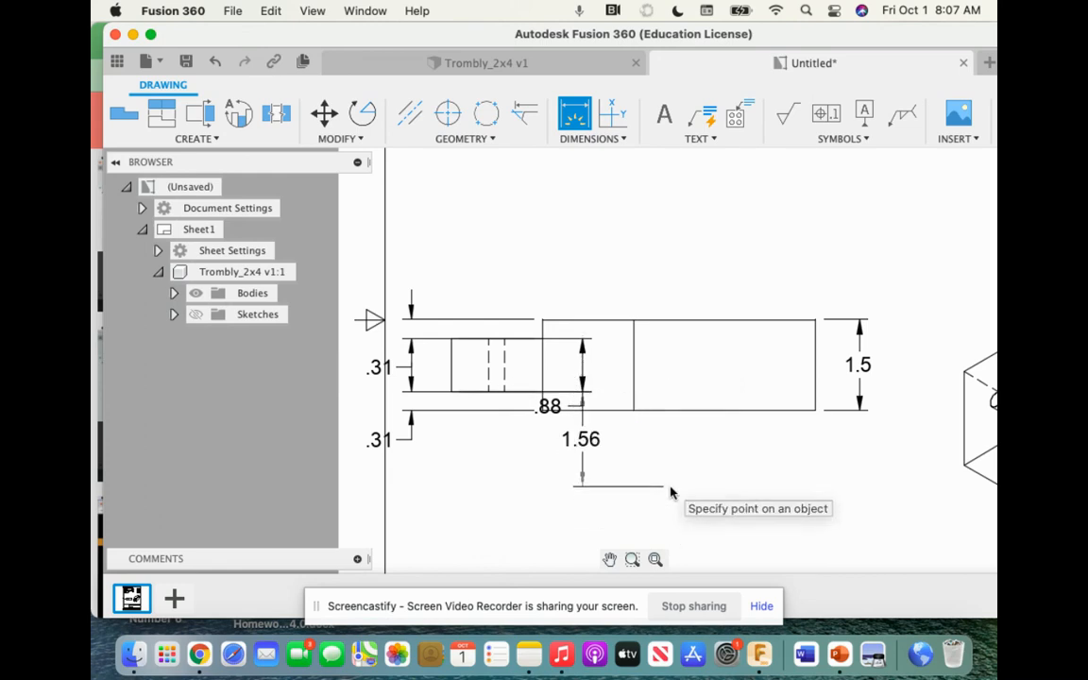
pyautogui.press('Escape')
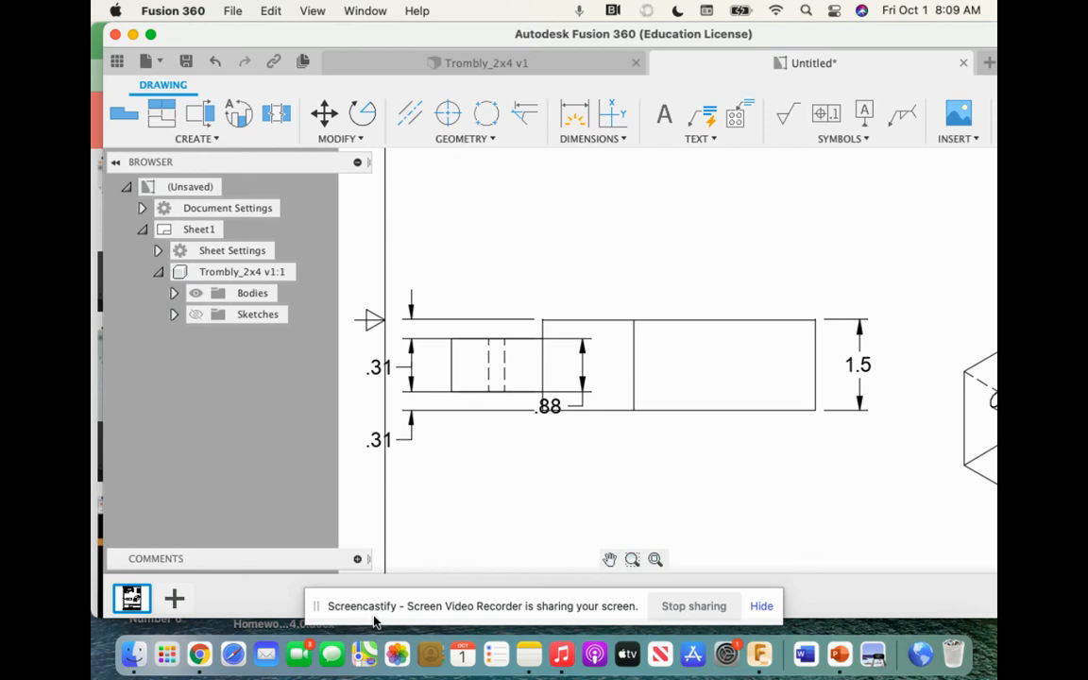
# Review the whole sheet, checking the dimensioned top and front views, the isometric view and the title block.
pyautogui.scroll(2, 784, 523)
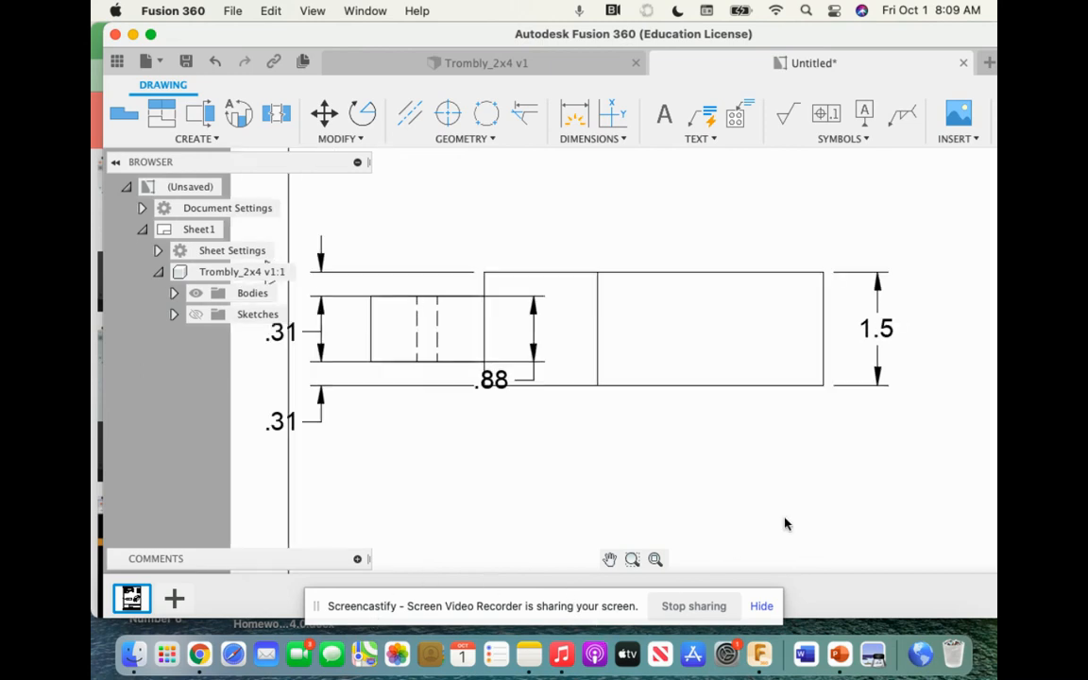
pyautogui.scroll(-2, 791, 520)
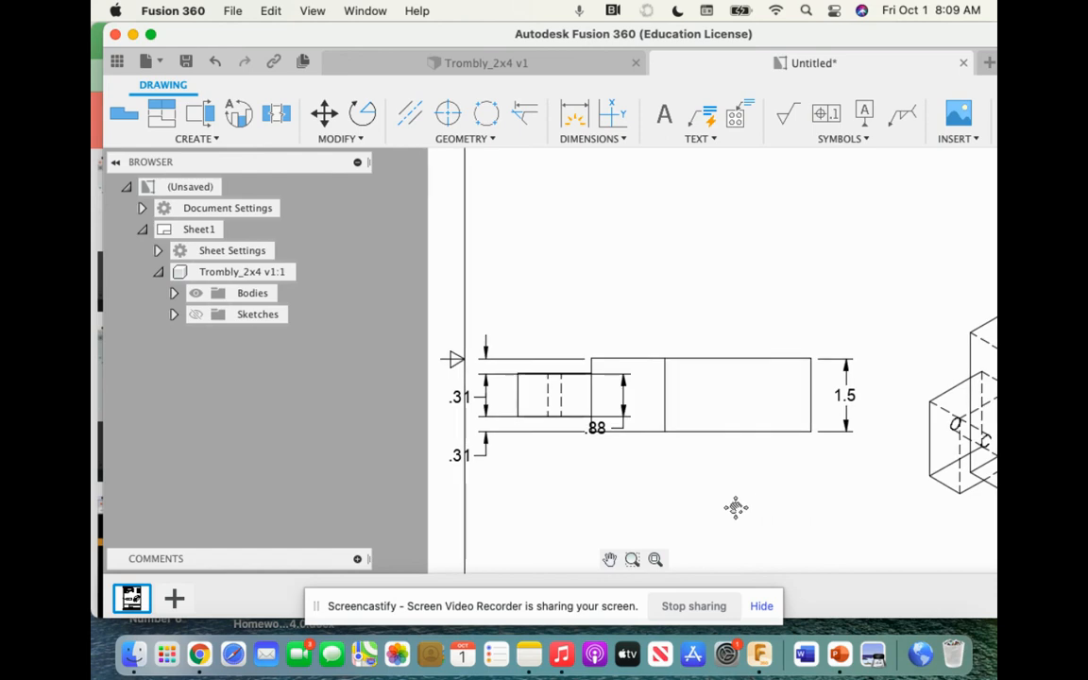
pyautogui.moveTo(760, 505); pyautogui.dragTo(601, 527, button='middle')
pyautogui.scroll(-4, 882, 414)
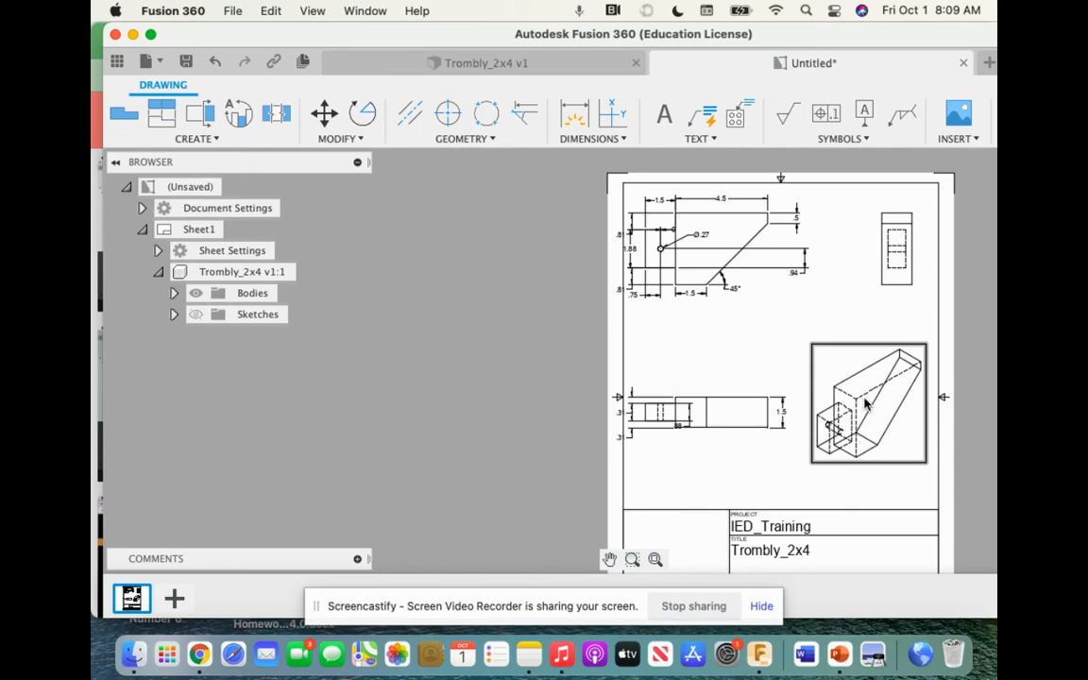
pyautogui.scroll(3, 864, 401)
pyautogui.moveTo(719, 306); pyautogui.dragTo(595, 289, button='middle')
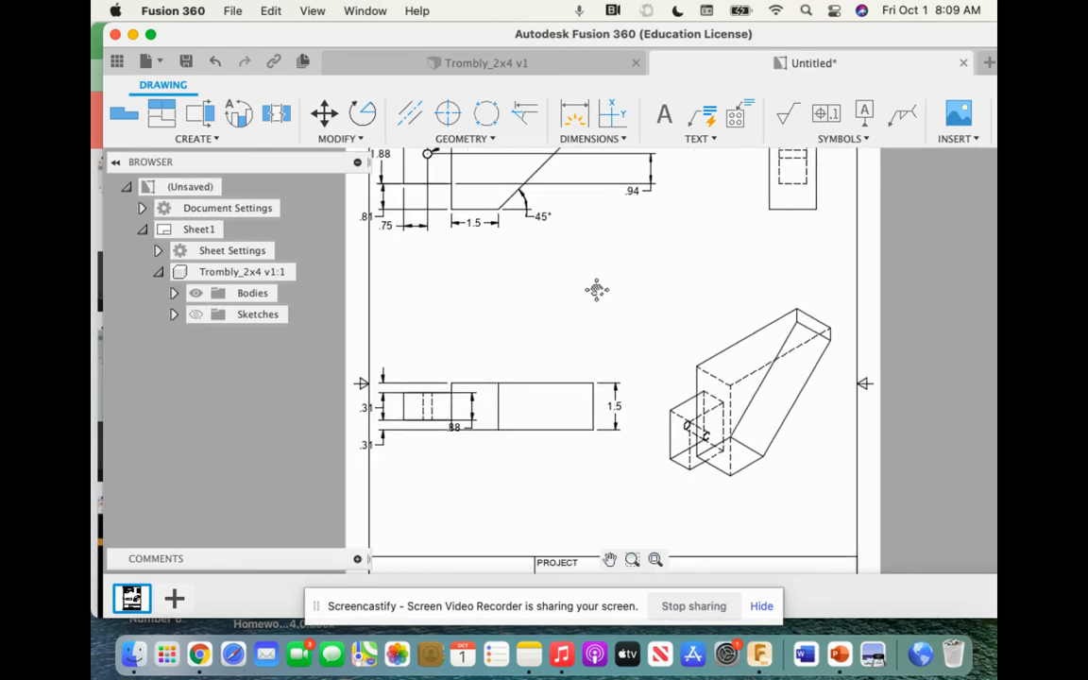
pyautogui.scroll(4, 765, 423)
pyautogui.scroll(-5, 767, 421)
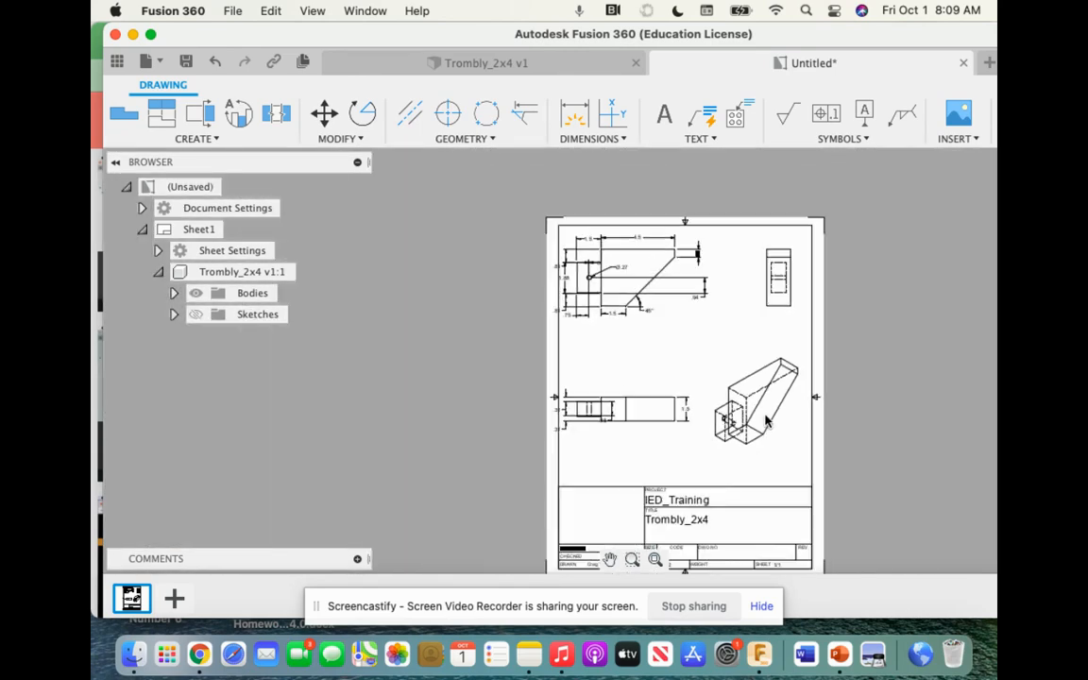
pyautogui.scroll(2, 818, 432)
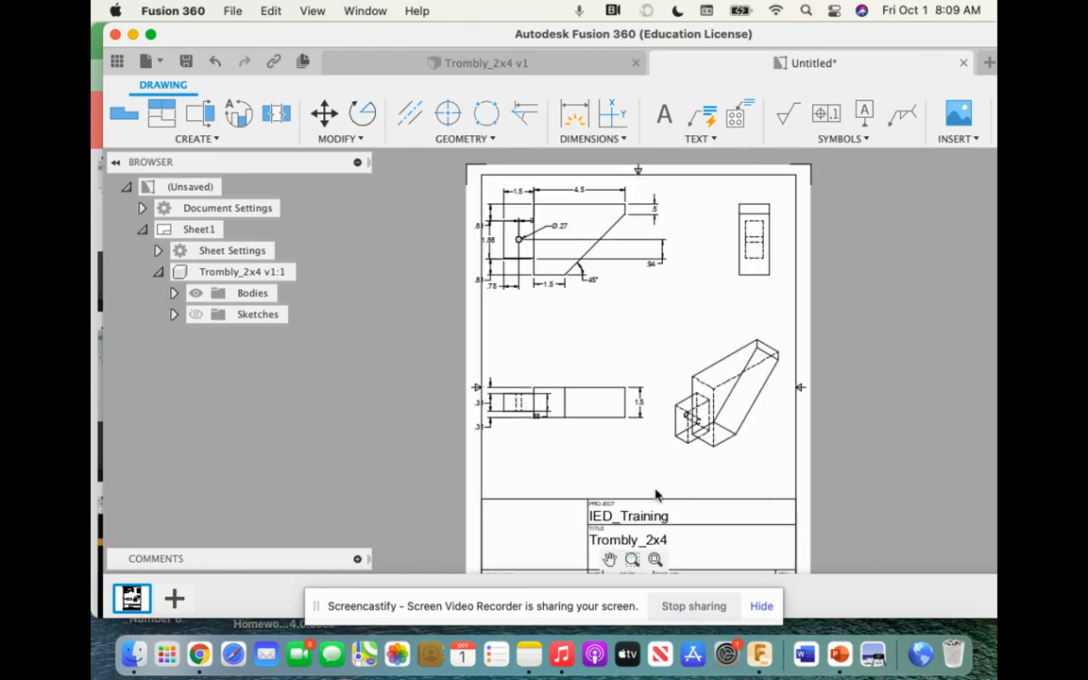
pyautogui.moveTo(700, 470); pyautogui.dragTo(690, 344, button='middle')
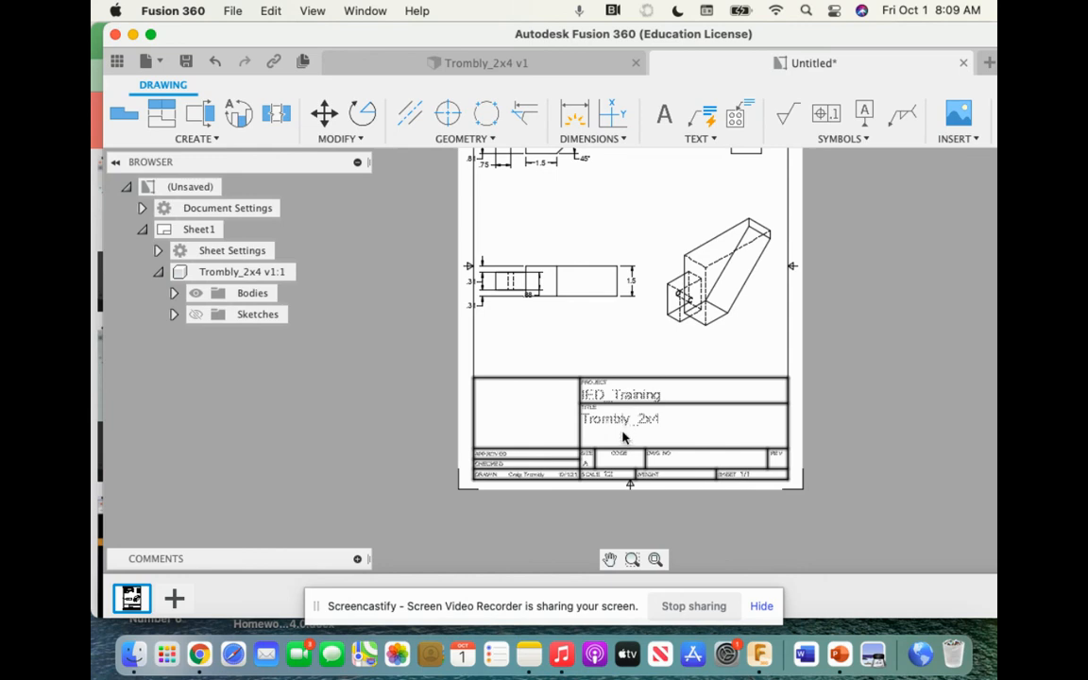
pyautogui.scroll(-1, 608, 321)
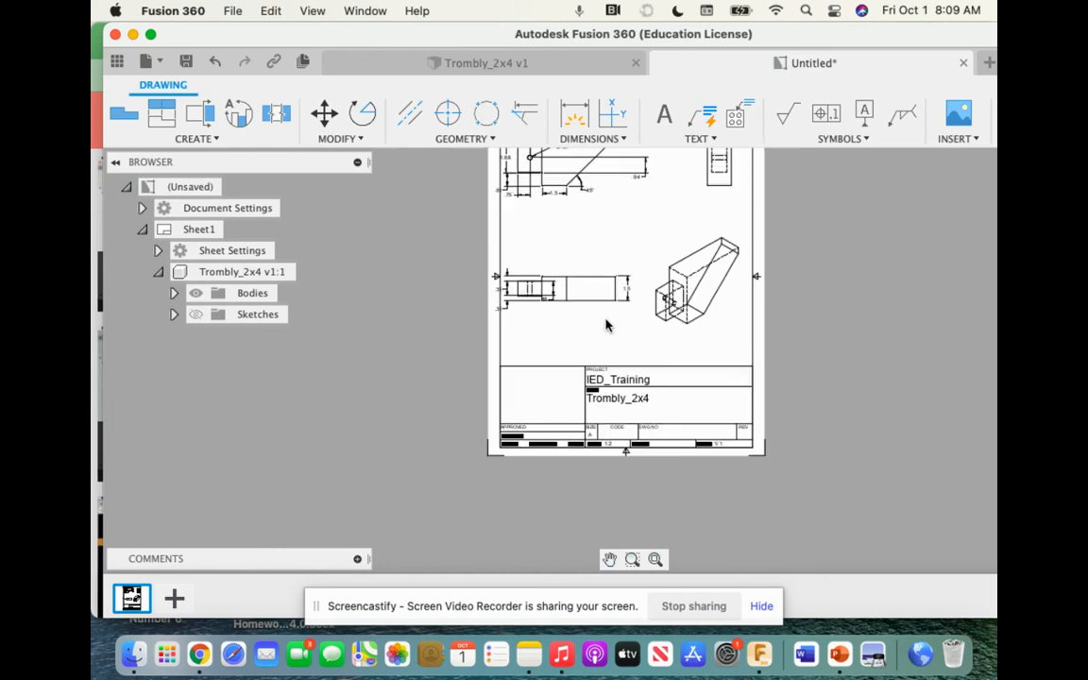
# Save the drawing as "Trombly_2x4 Drawing" in the Thingamajig folder of the IED_Training project.
pyautogui.scroll(3, 608, 321)
pyautogui.moveTo(660, 257); pyautogui.dragTo(625, 415, button='middle')
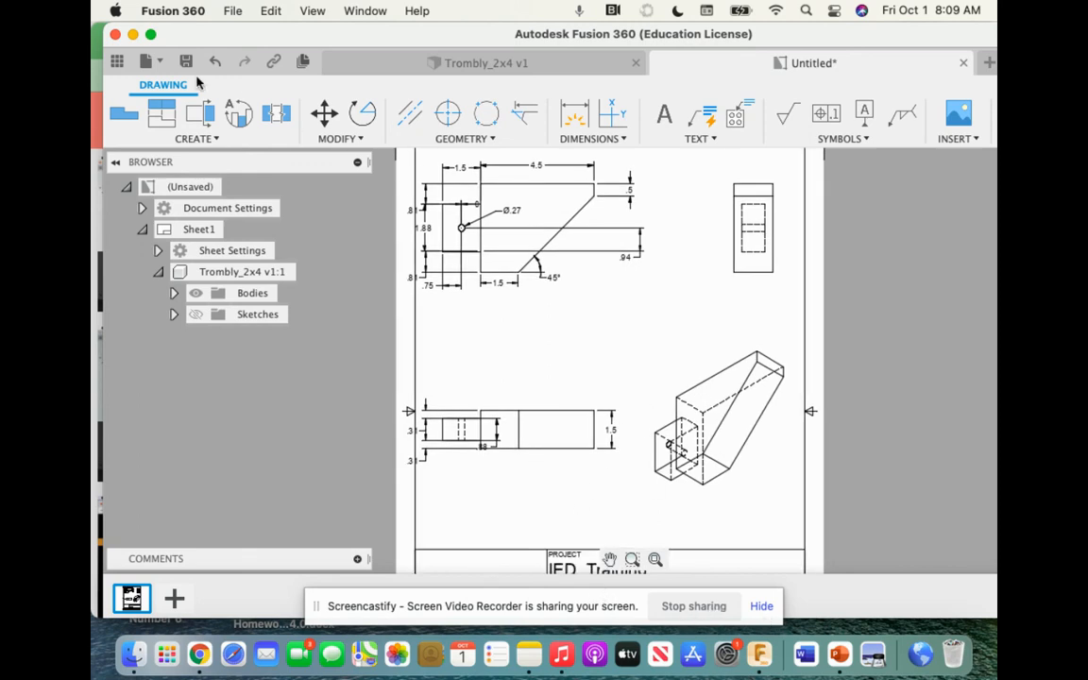
pyautogui.click(188, 63)
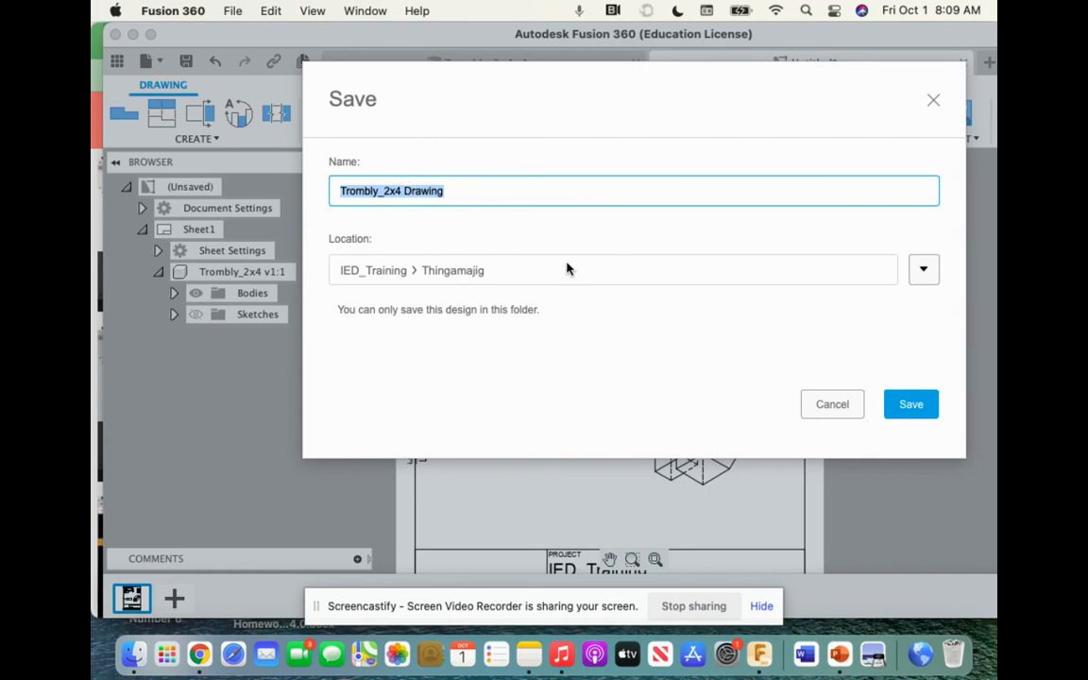
pyautogui.click(910, 405)
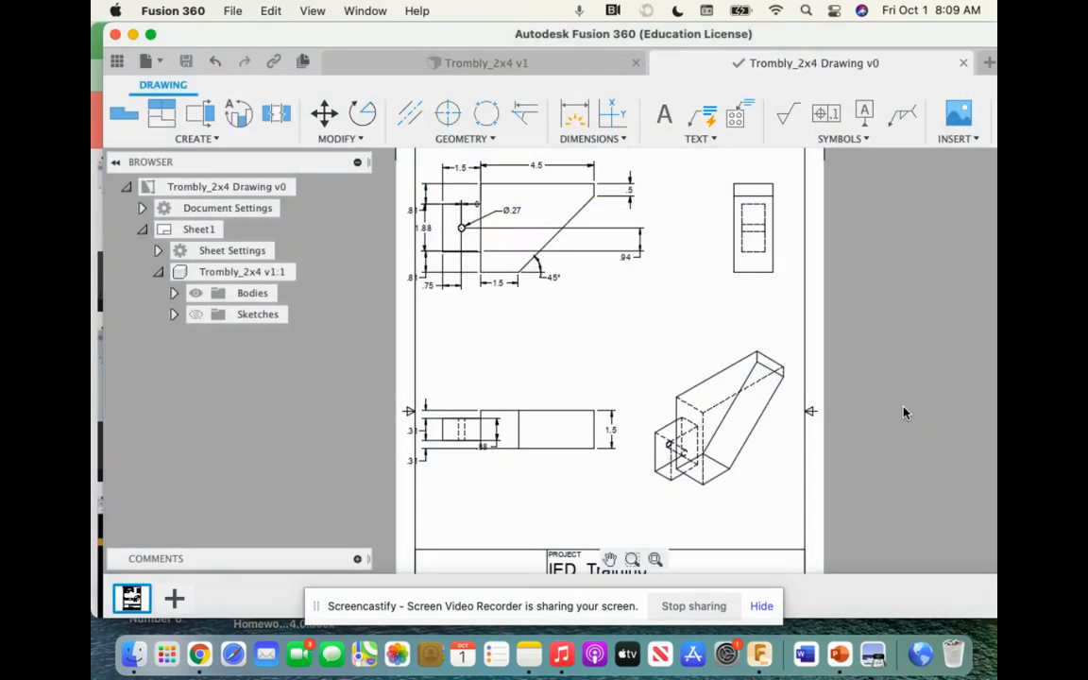